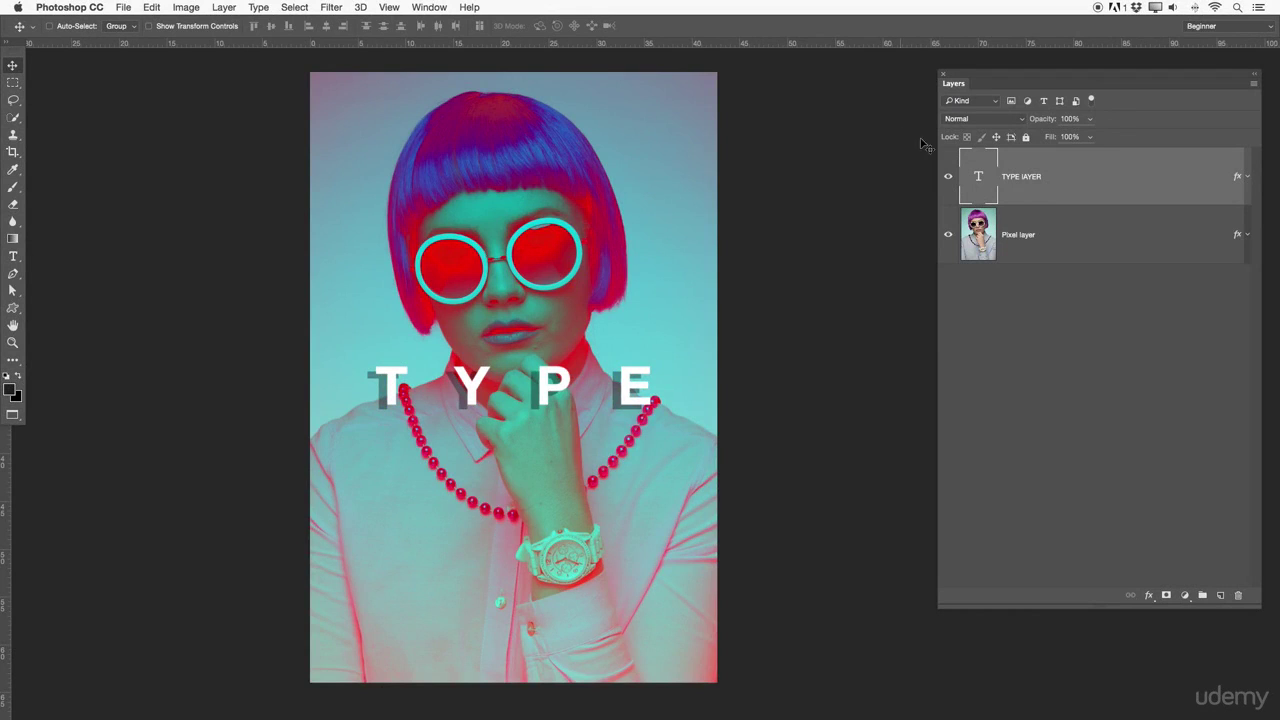
Leave the blend mode at Normal, expand TYPE LAYER's effects list, then delete TYPE LAYER.
left_click(993, 120)
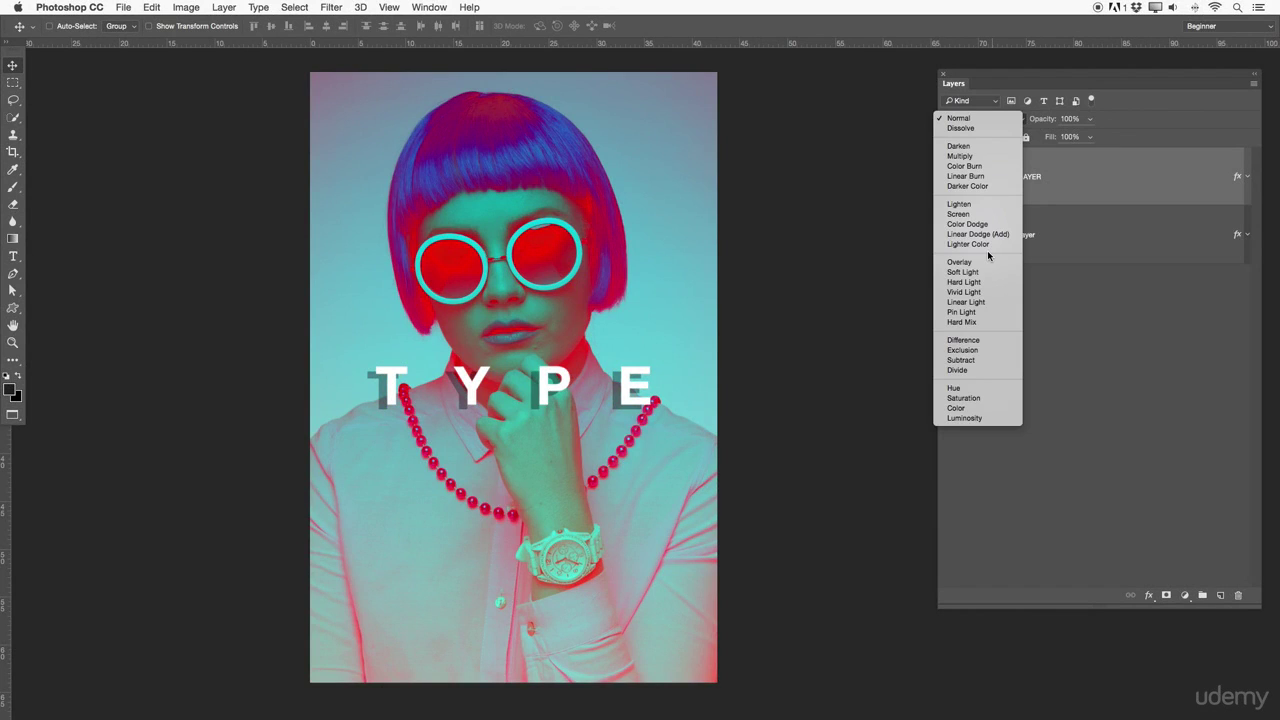
left_click(1095, 272)
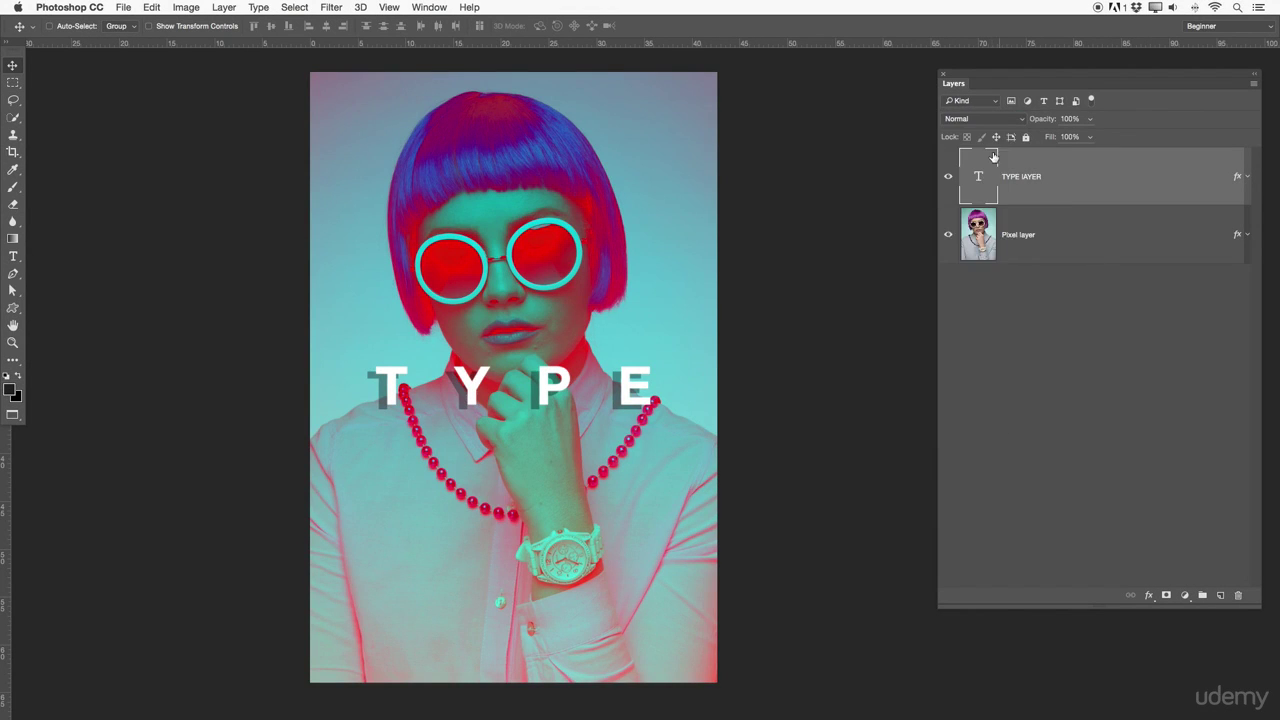
left_click(1246, 177)
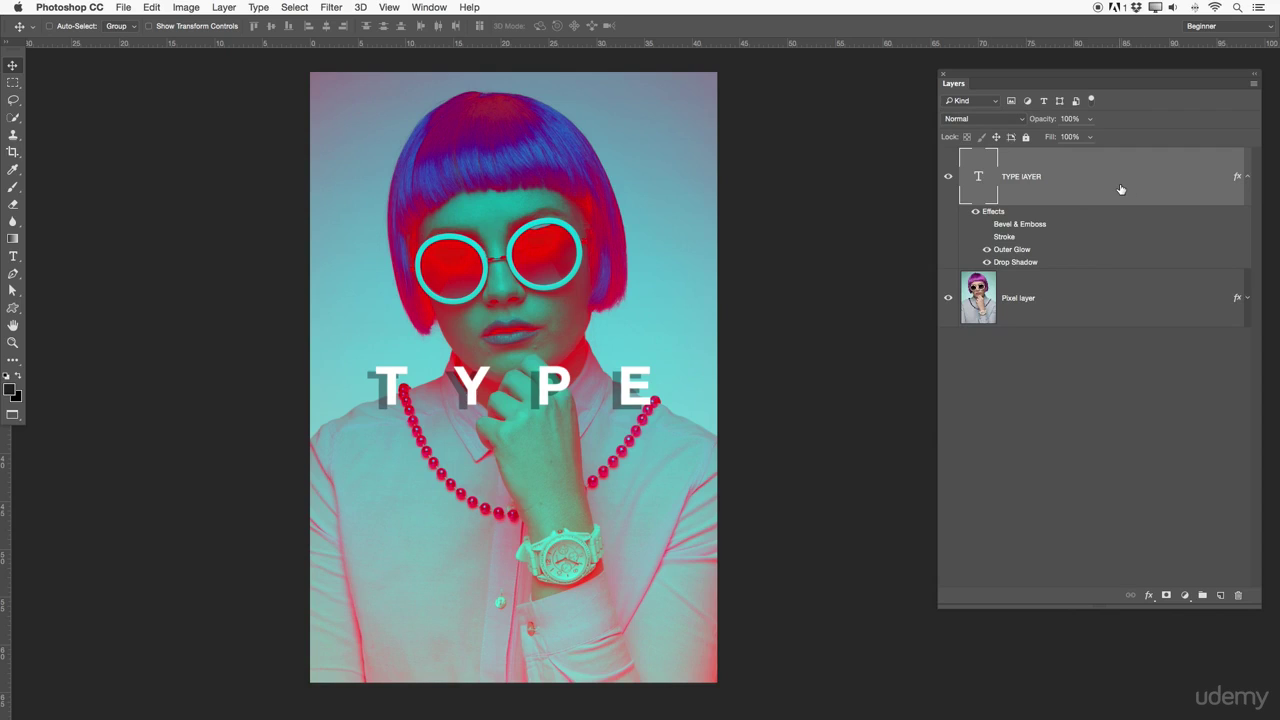
key("Delete")
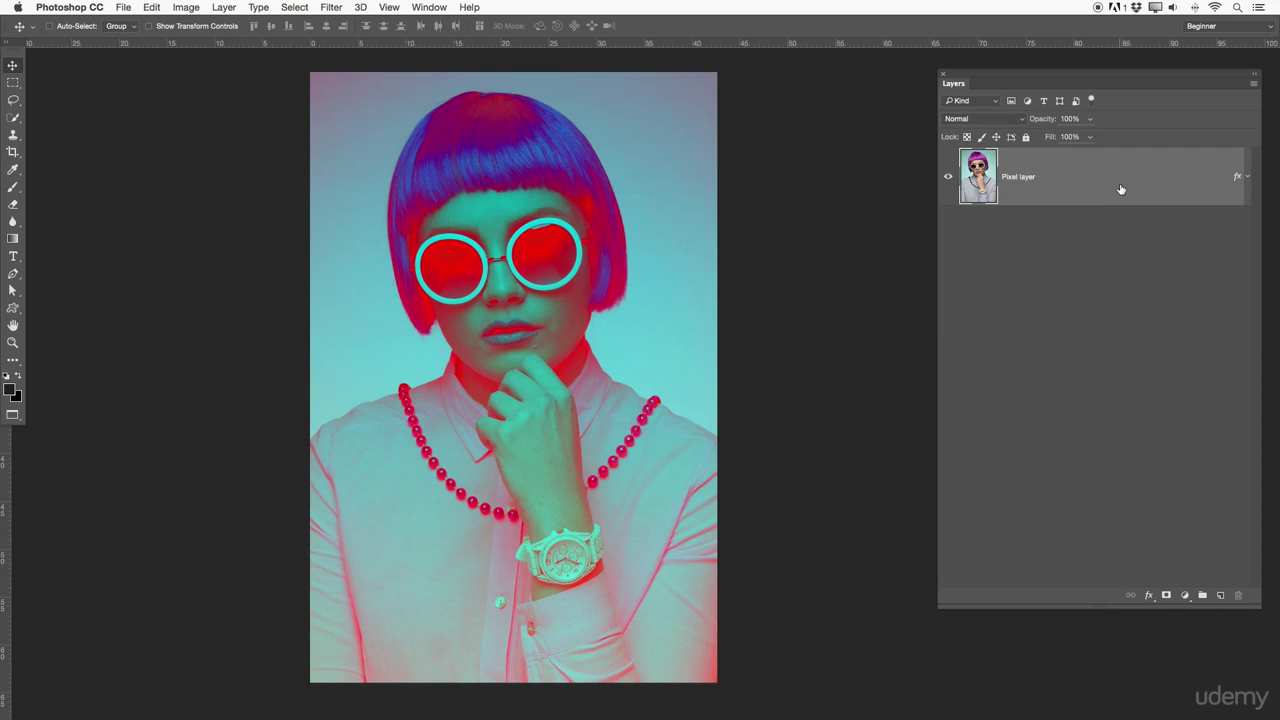
Clear all effects from the Pixel layer with Clear Layer Style, then drag it to duplicate.
left_click(1247, 178)
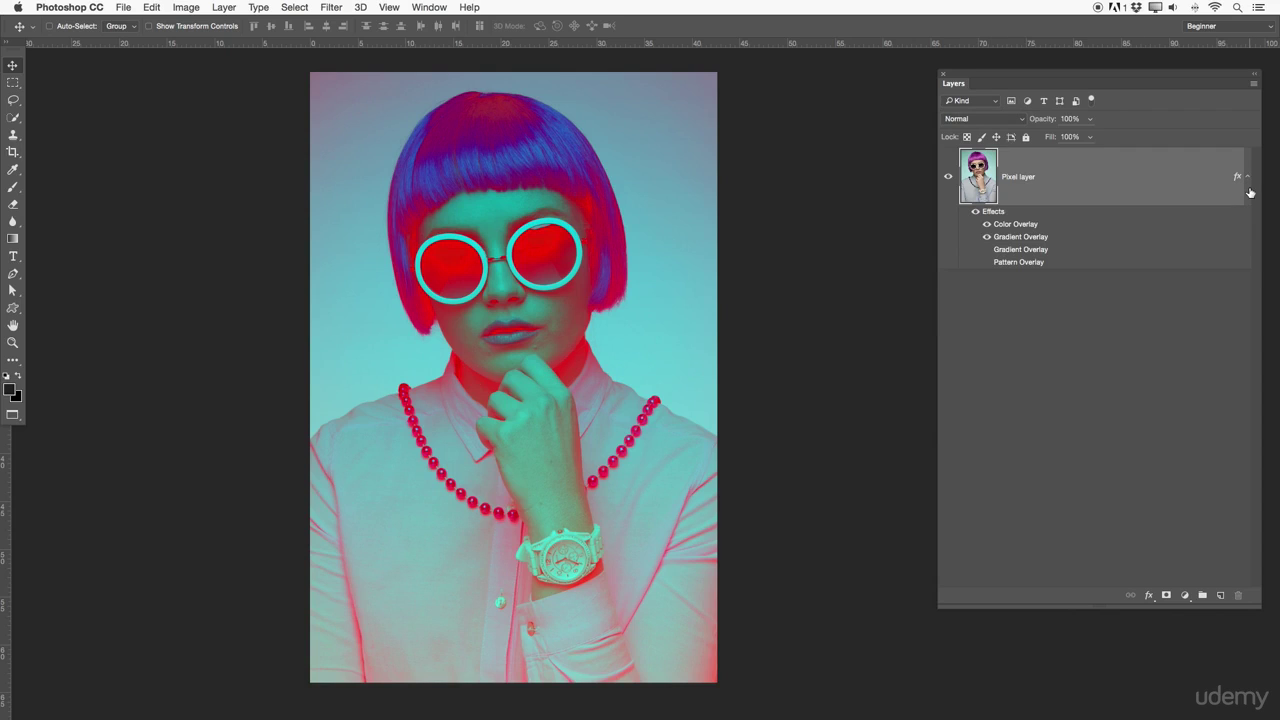
right_click(1059, 188)
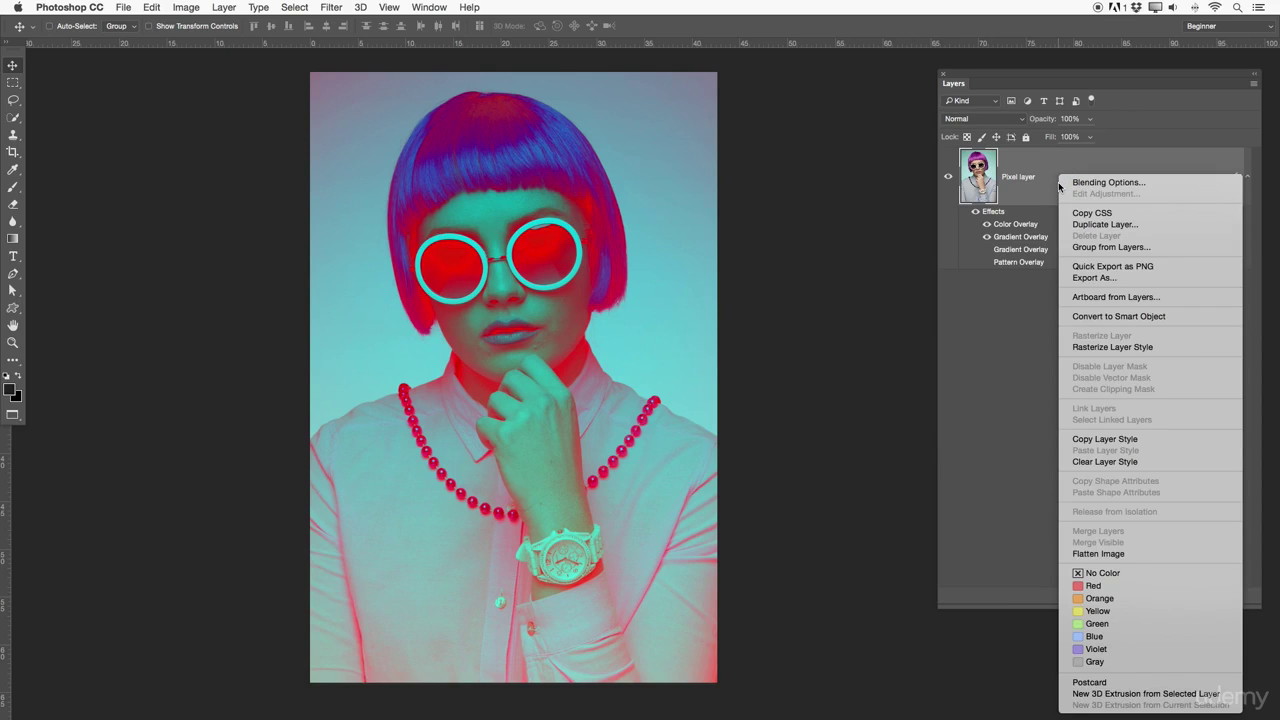
left_click(1105, 462)
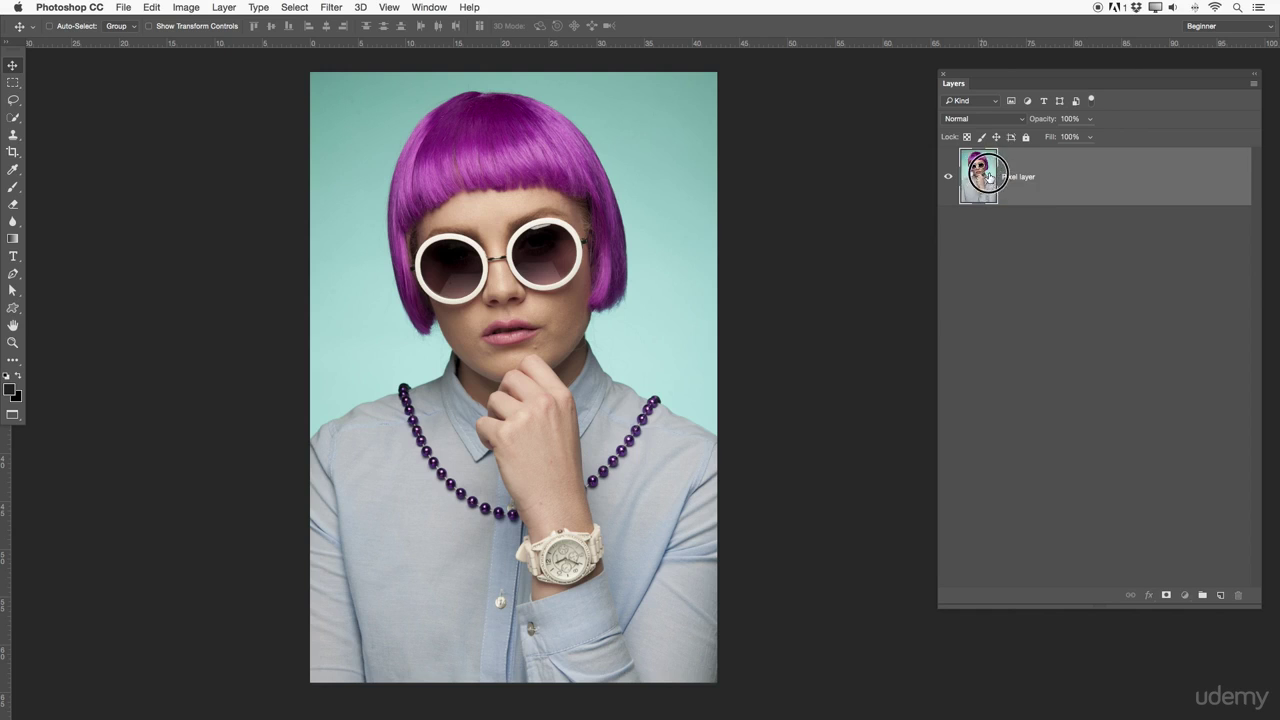
left_click_drag(982, 177, 1223, 599)
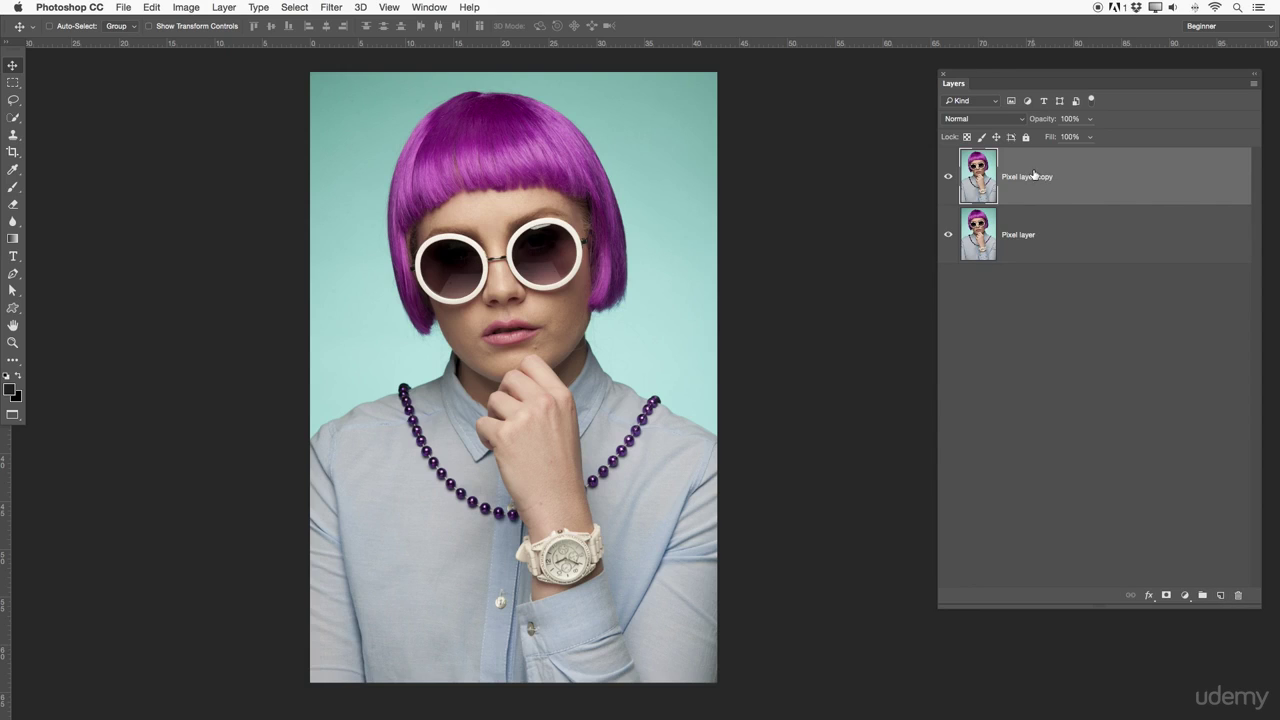
Undo the dragged copy, duplicate via the panel menu's Duplicate Layer, then undo that too.
key("super+z")
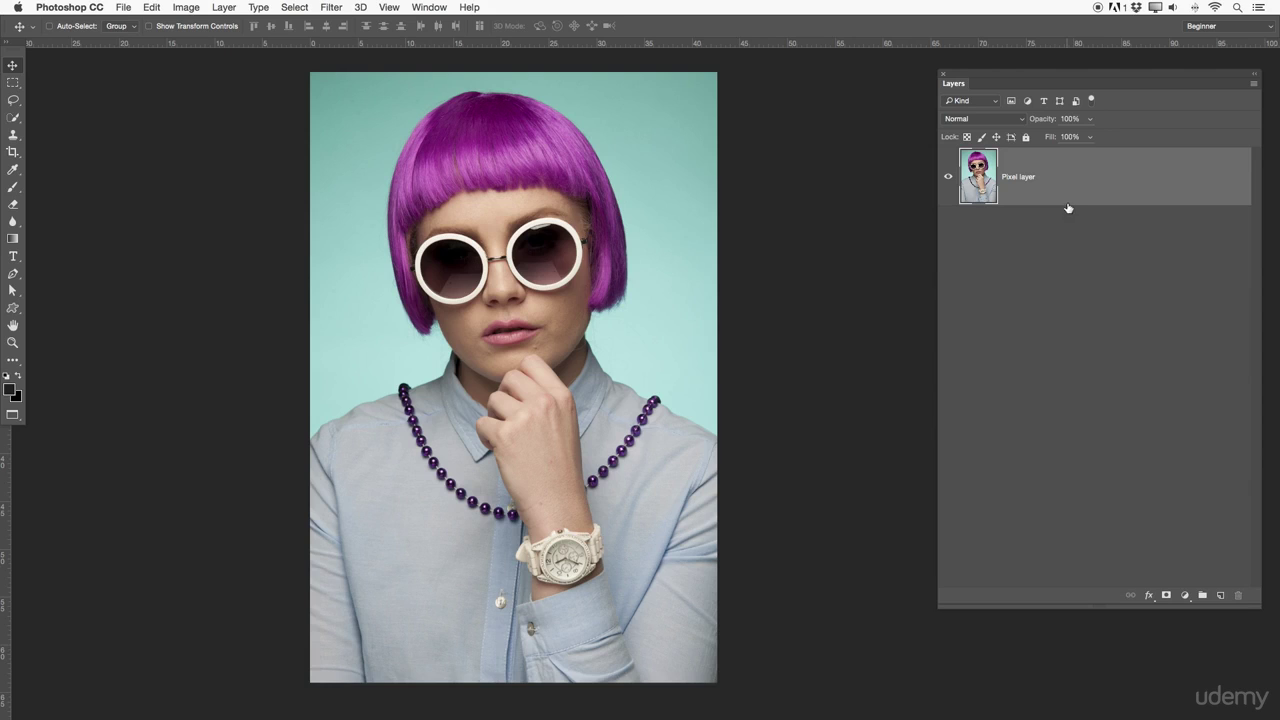
left_click(1254, 86)
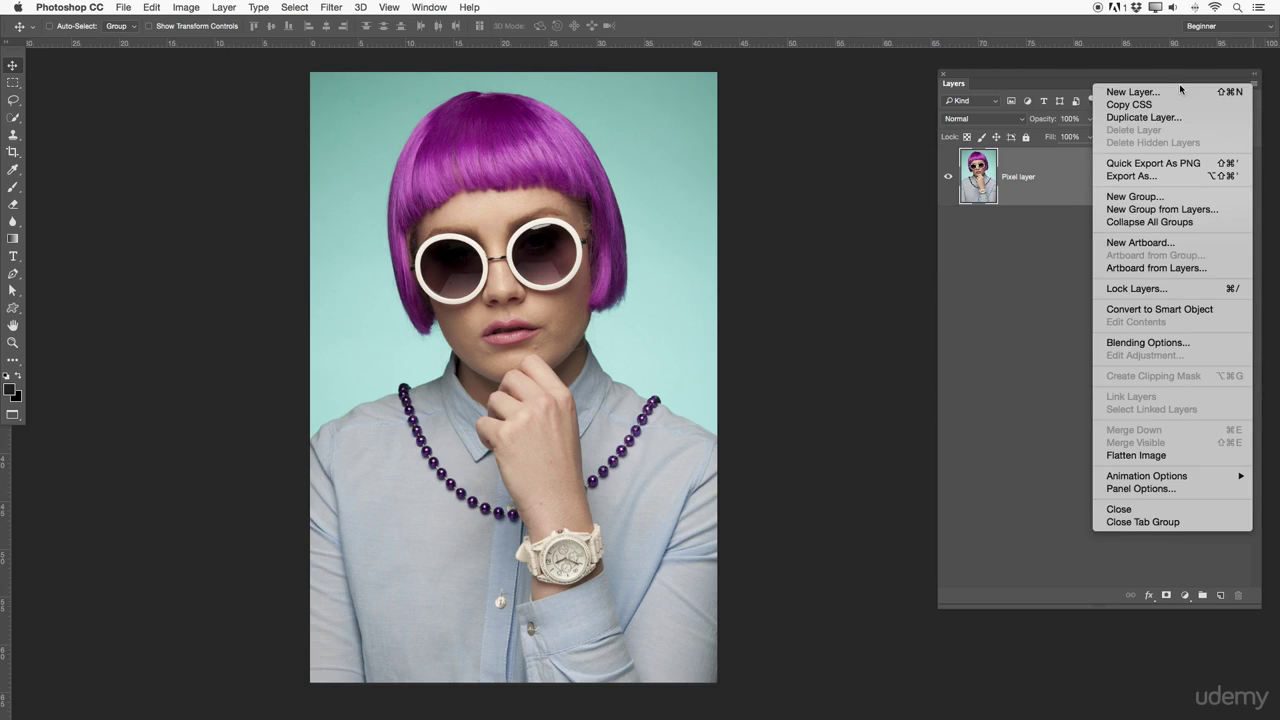
left_click(1113, 120)
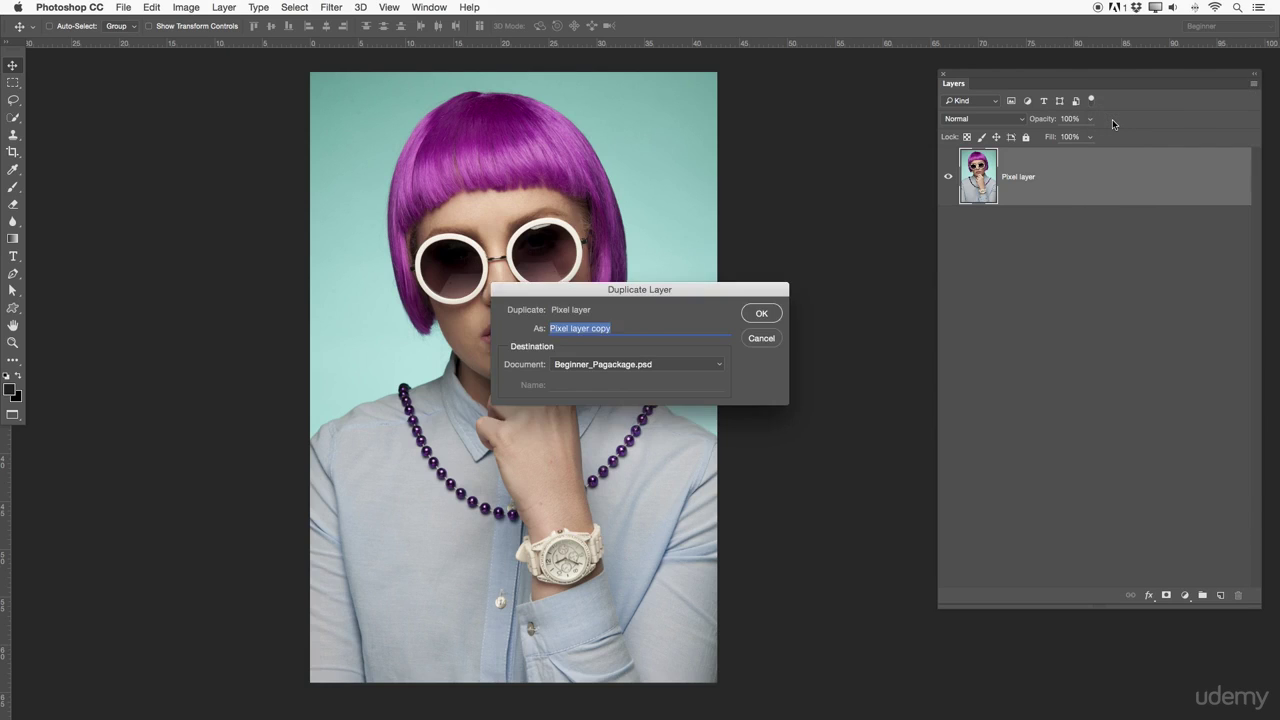
left_click(761, 314)
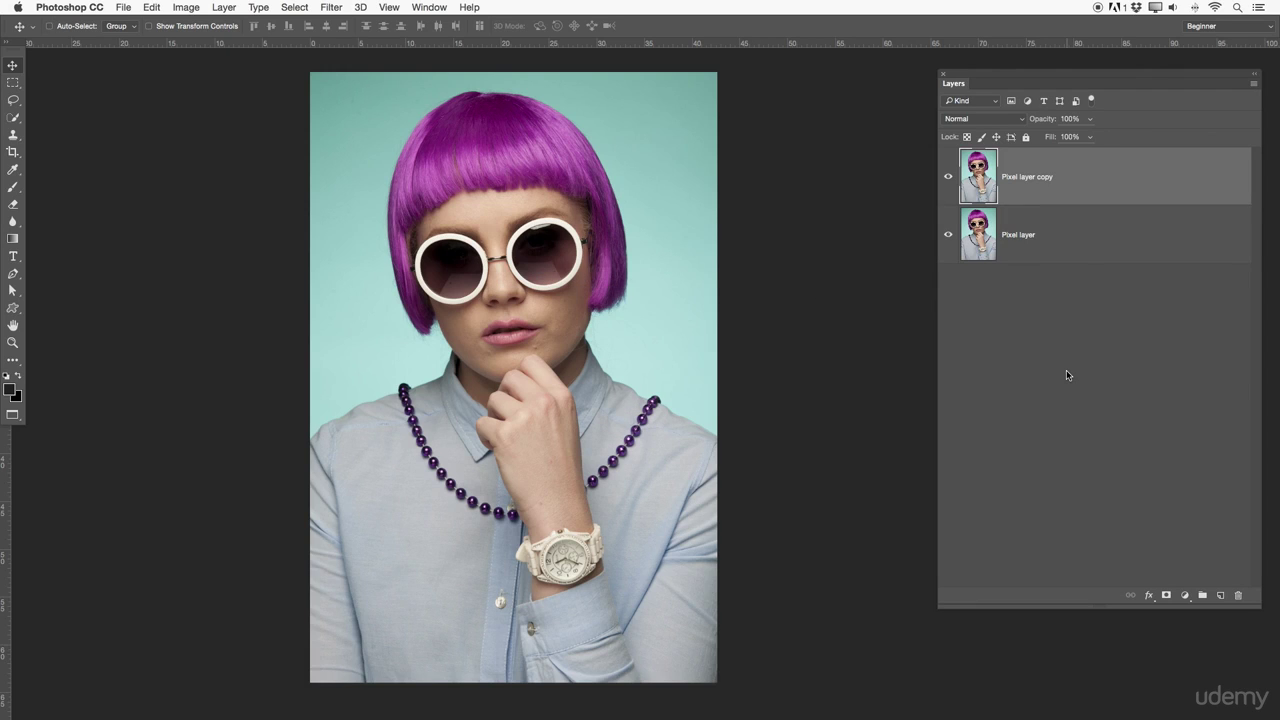
key("ctrl+z")
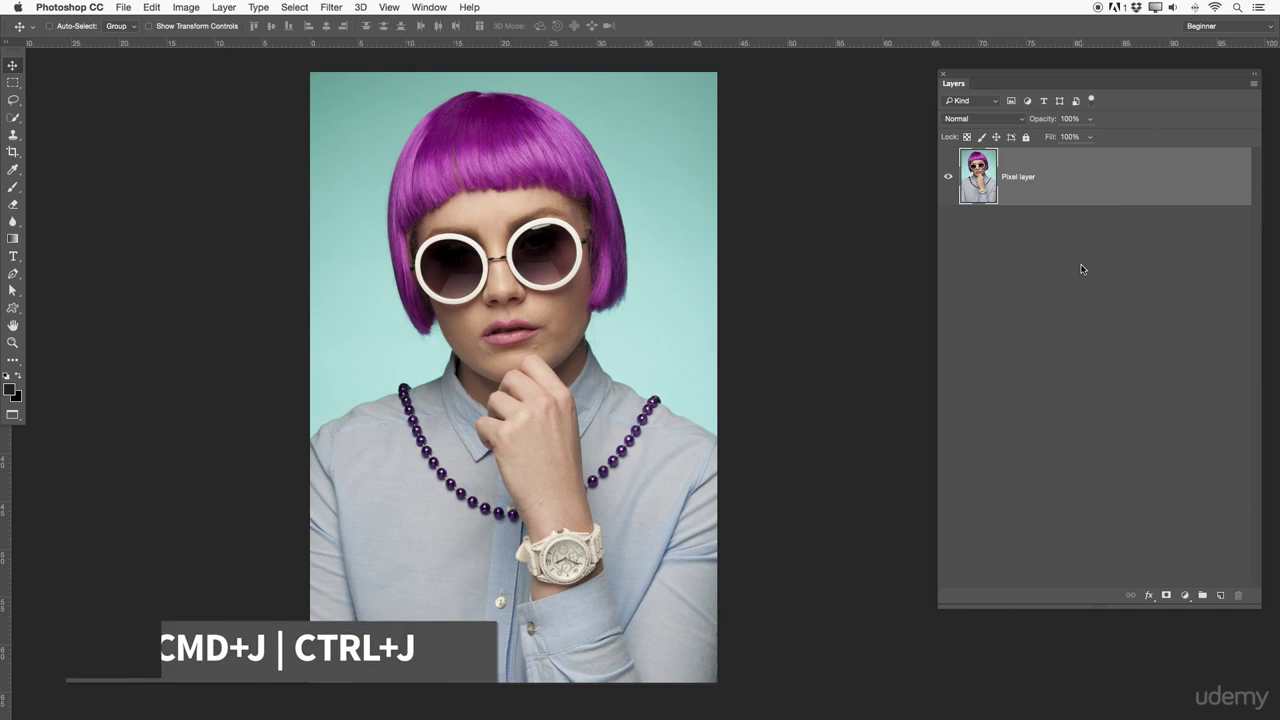
Duplicate the Pixel layer with Ctrl+J, keeping the name 'Pixel layer copy'.
key("ctrl+j")
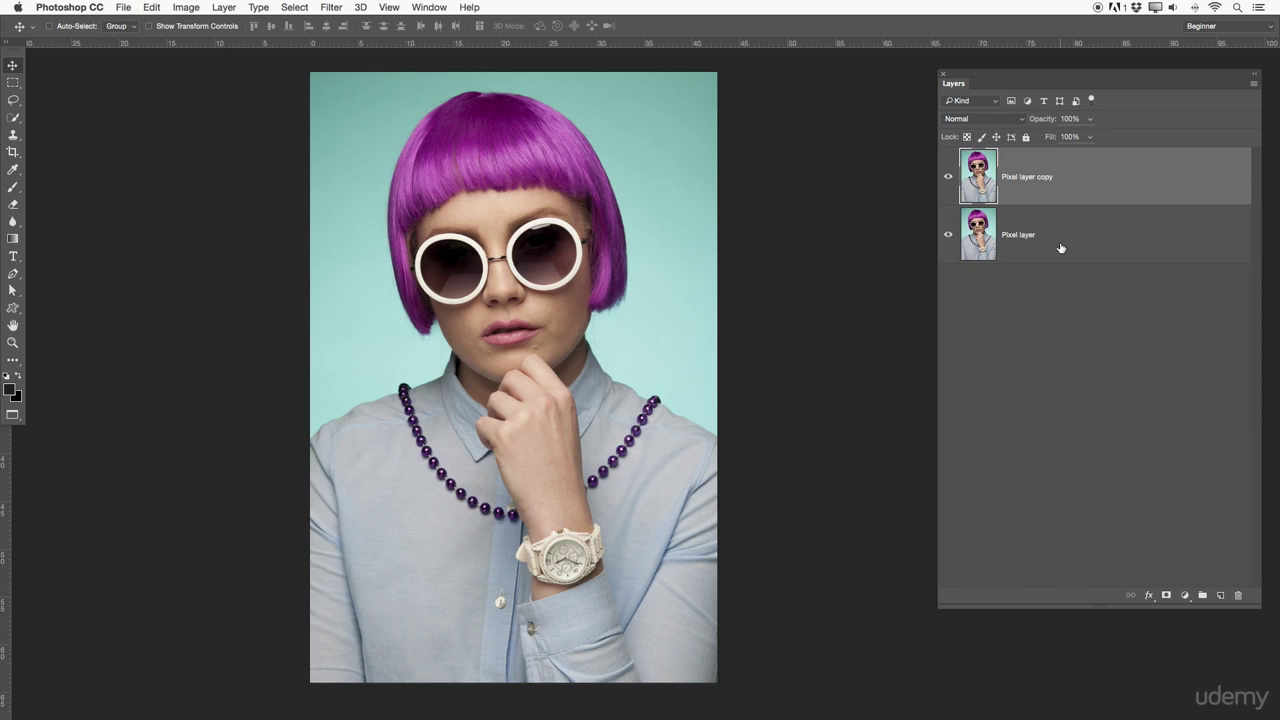
double_click(1046, 176)
key("Right")
key("super+a")
key("Return")
Try Dissolve, Darken and Multiply on Pixel layer copy, toggling its visibility to compare.
left_click(970, 120)
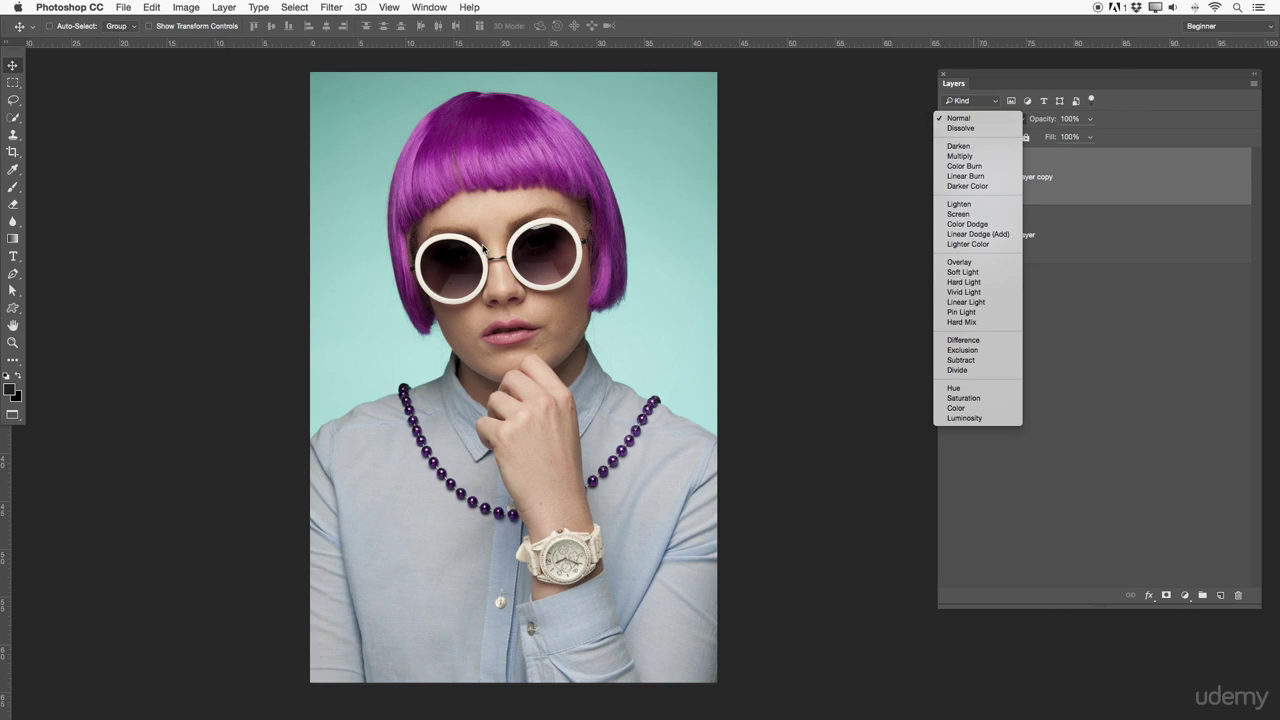
left_click(1084, 185)
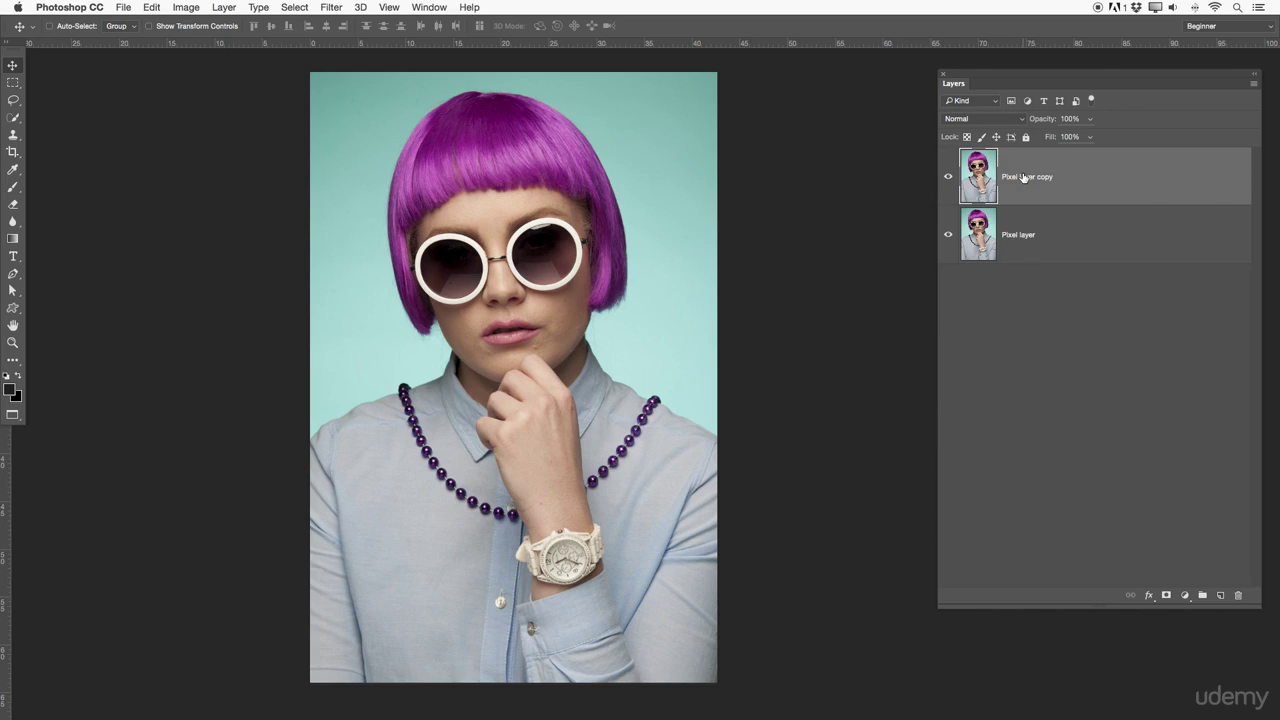
left_click(975, 120)
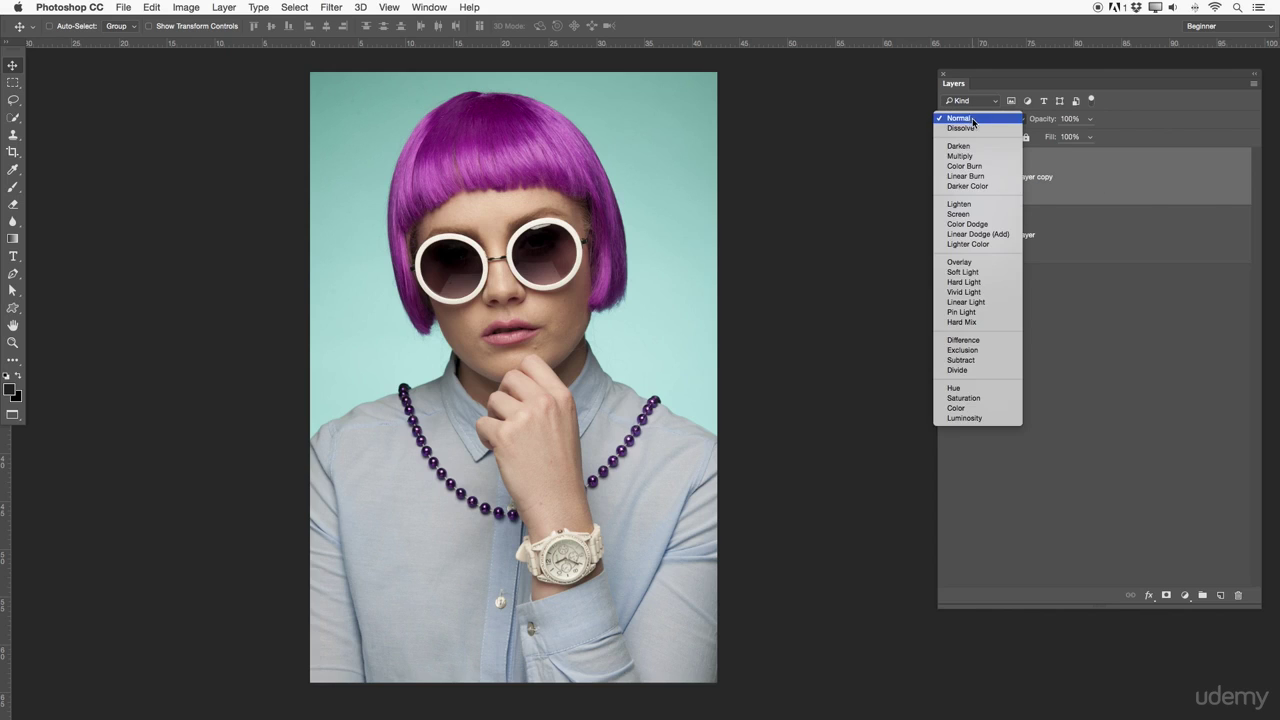
left_click(982, 128)
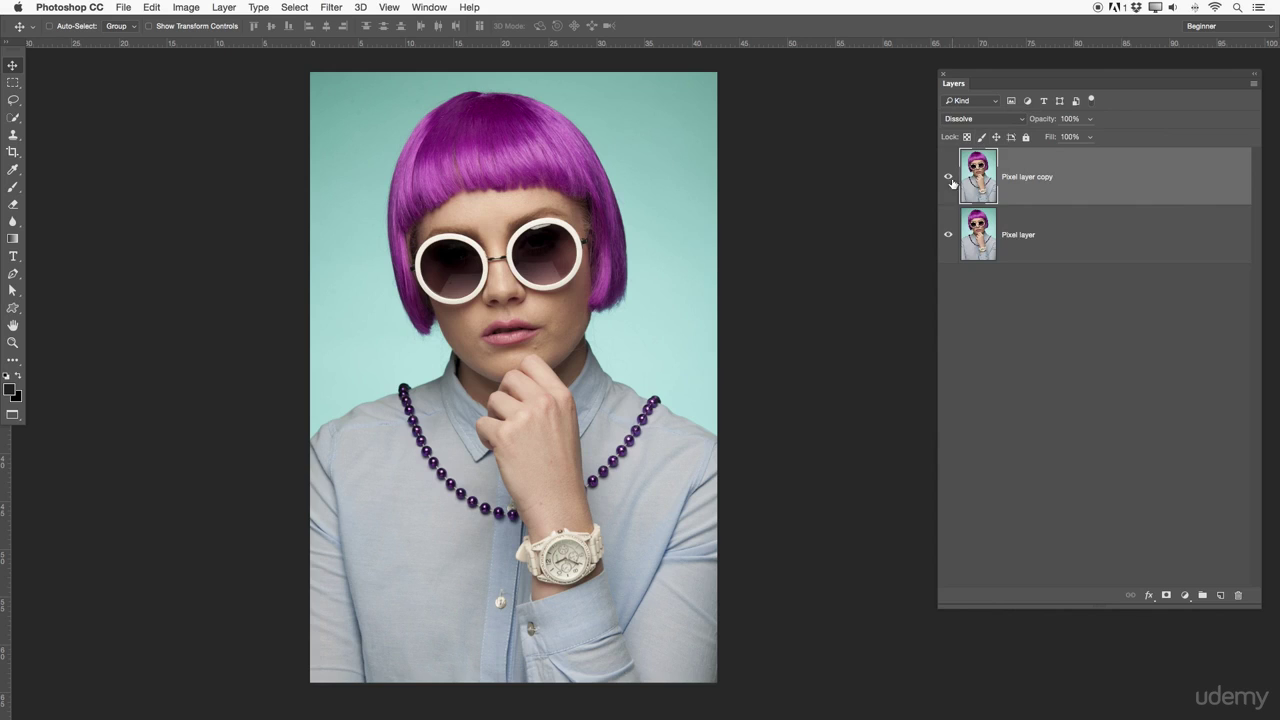
left_click(968, 118)
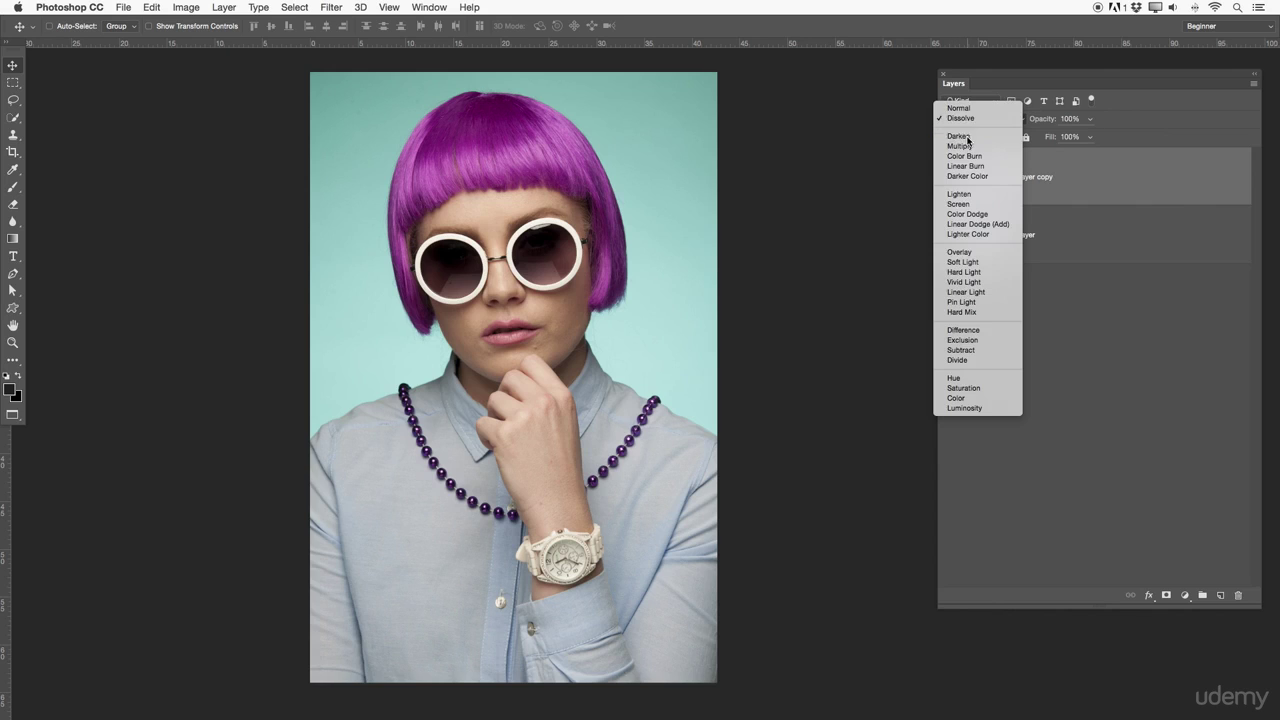
left_click(967, 136)
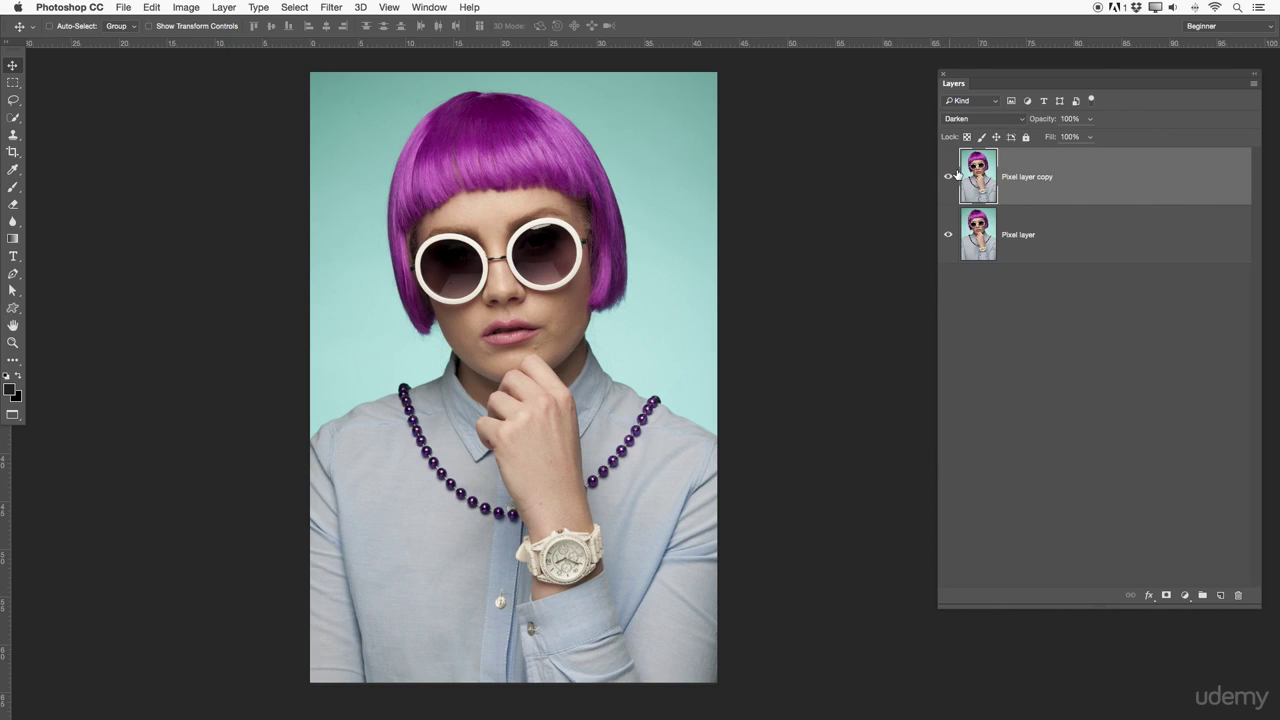
left_click(978, 119)
left_click(977, 129)
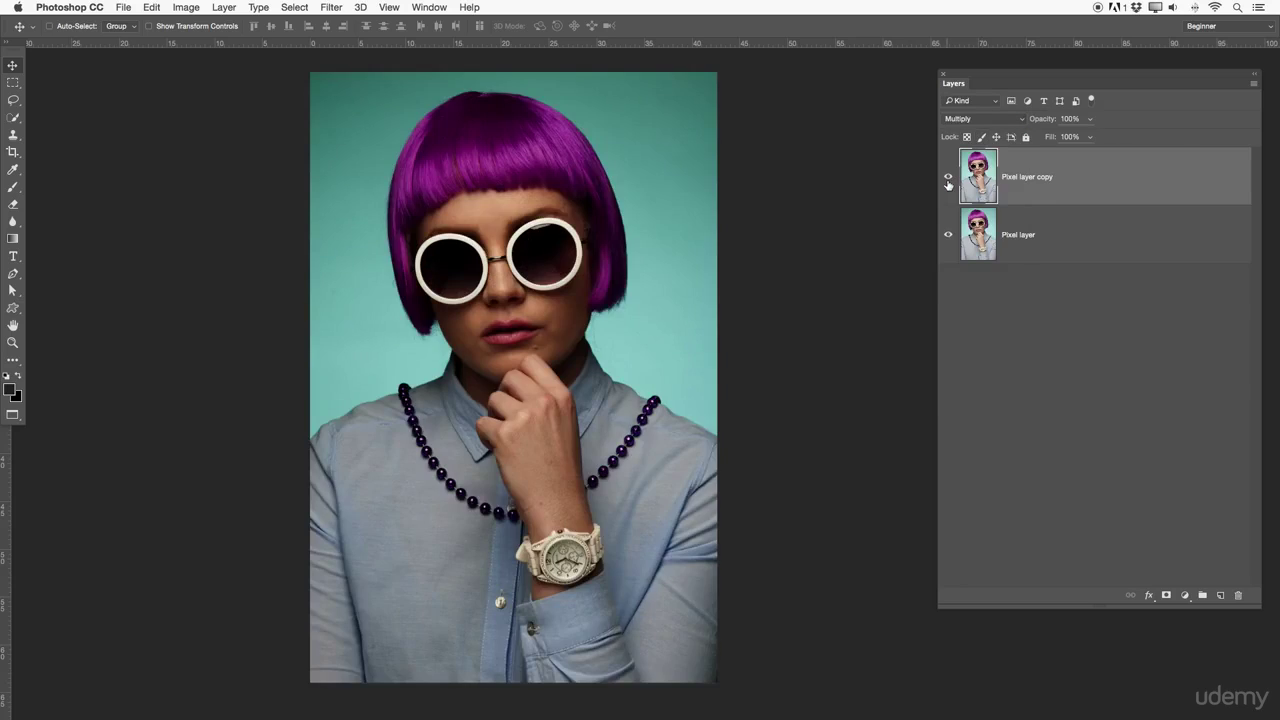
left_click(948, 180)
left_click(948, 180)
Switch Pixel layer copy through Color Burn, Hard Light and Saturation blend modes.
left_click(1000, 119)
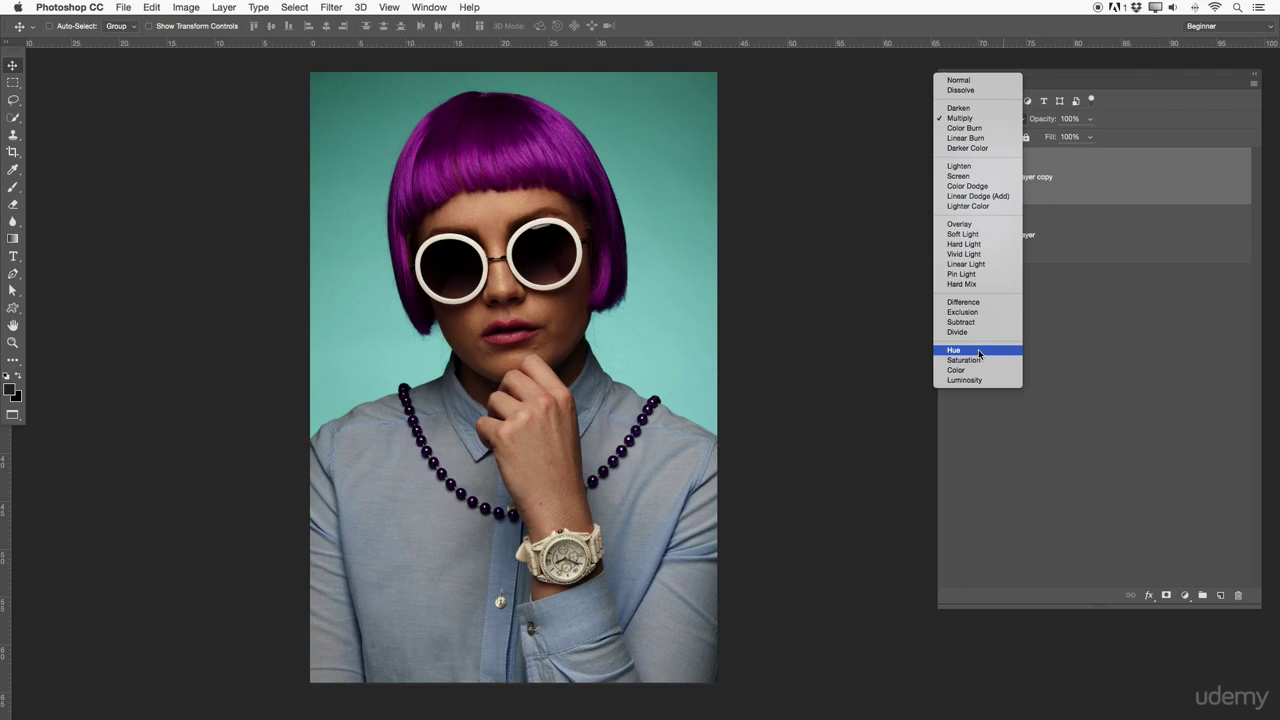
left_click(980, 127)
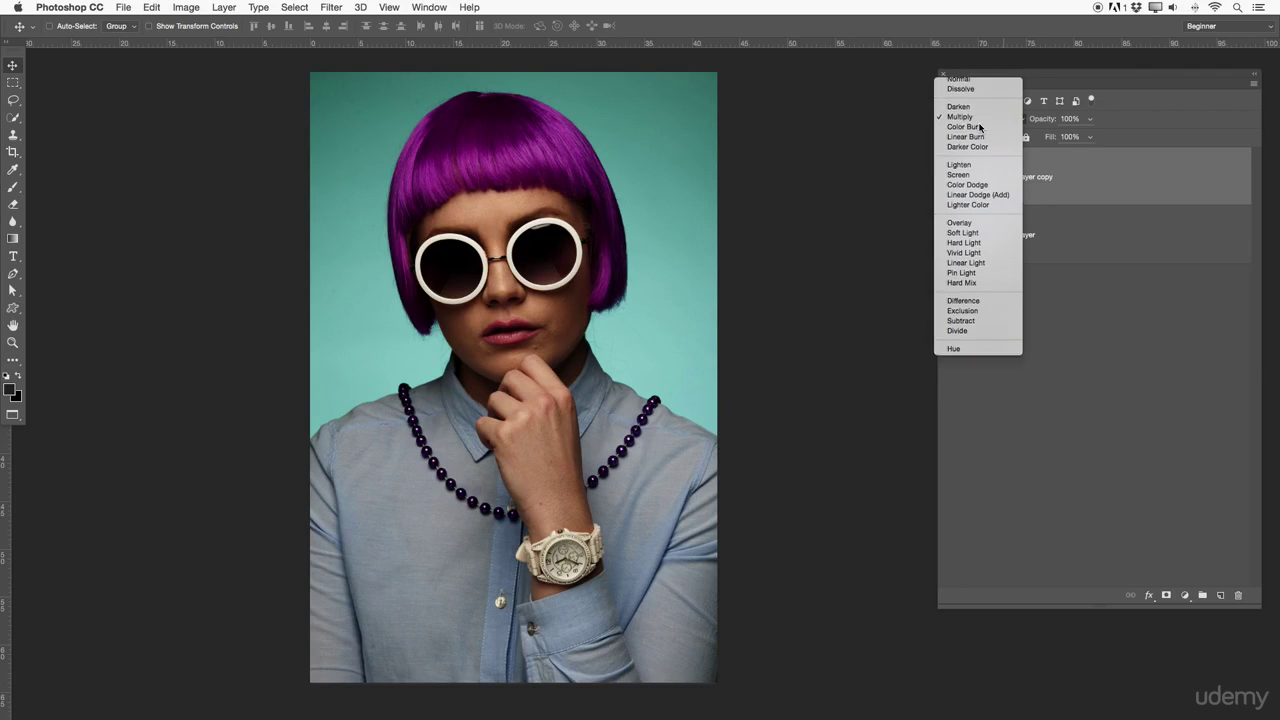
left_click(980, 127)
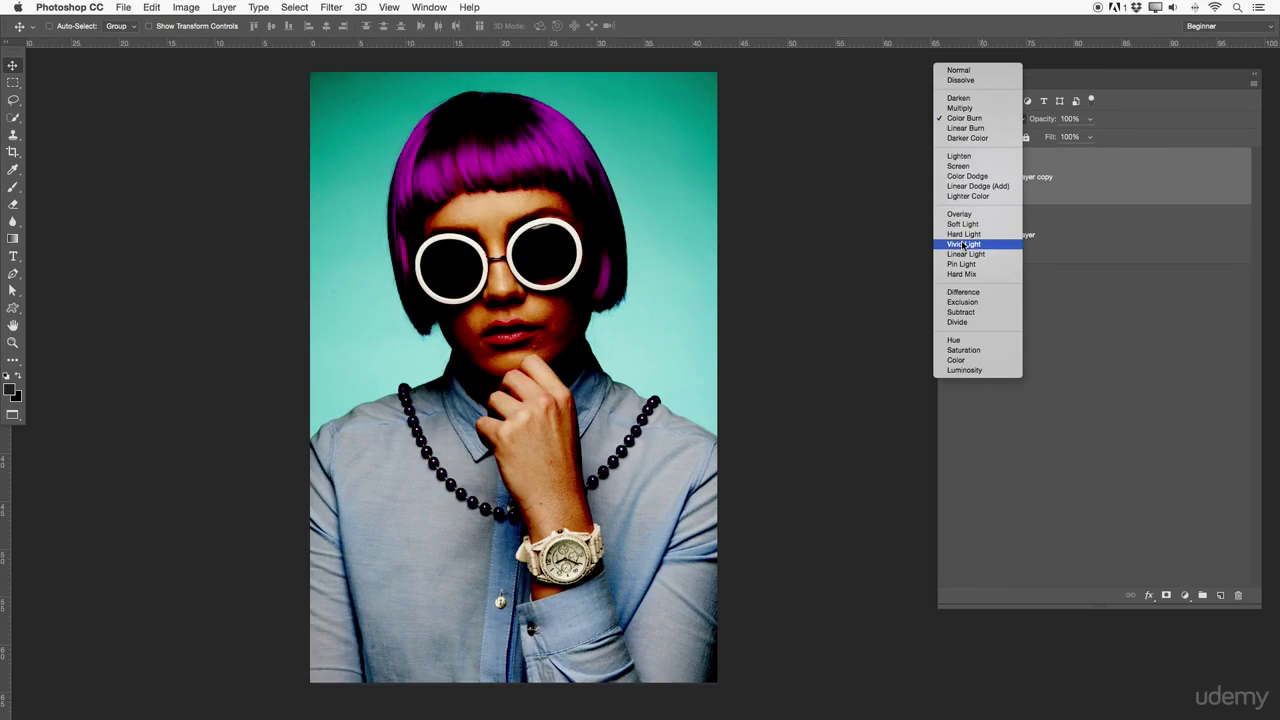
left_click(960, 242)
left_click(990, 119)
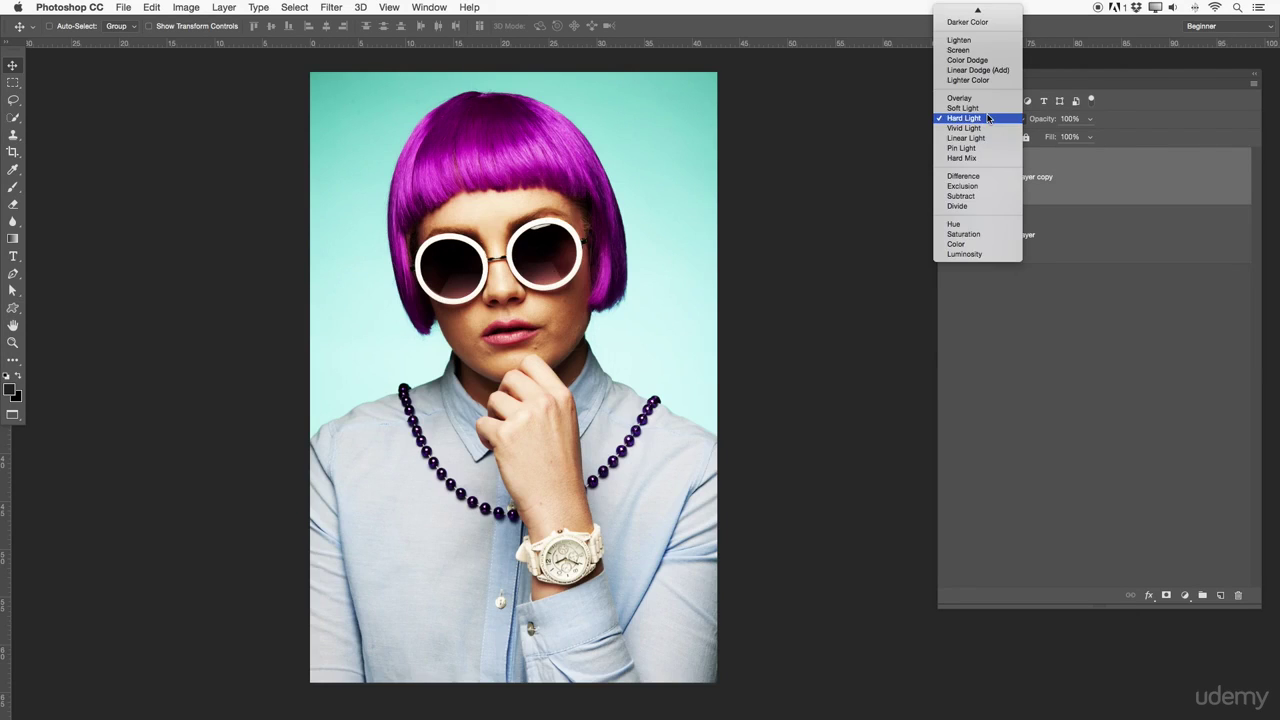
left_click(979, 233)
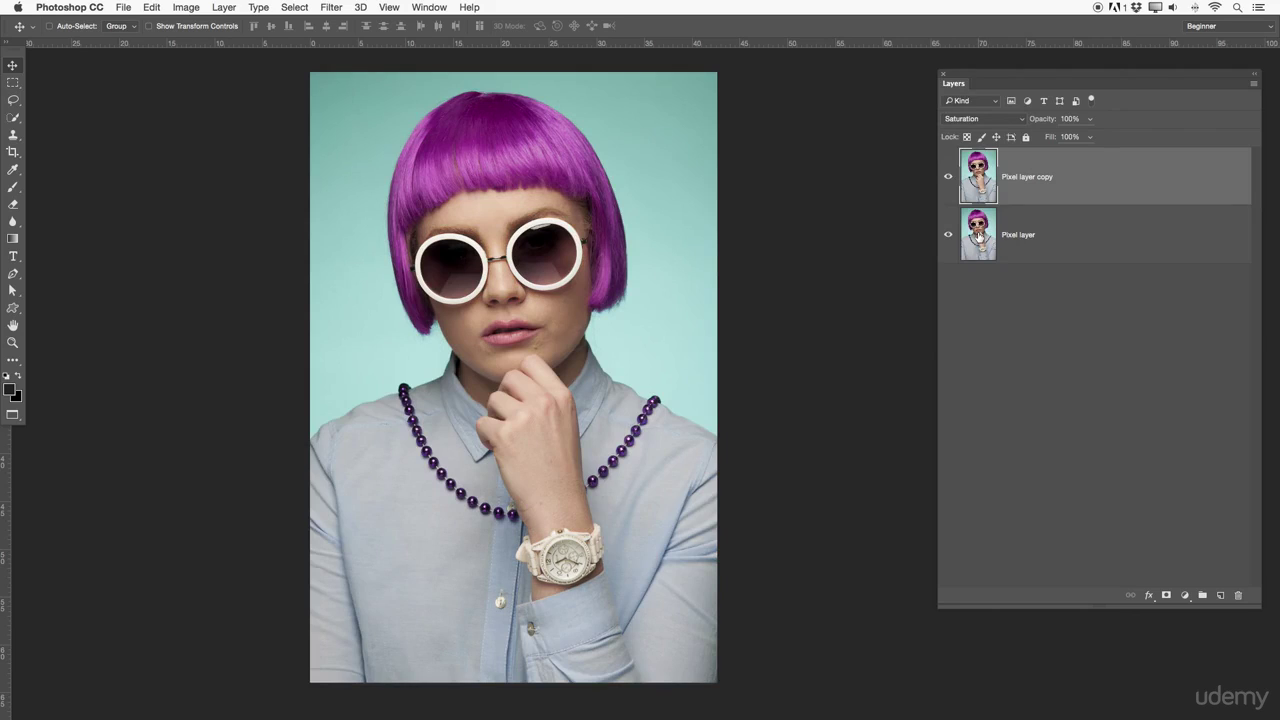
Try Color, Luminosity, Hue, Subtract and Difference on the copy, toggling visibility to compare.
left_click(968, 119)
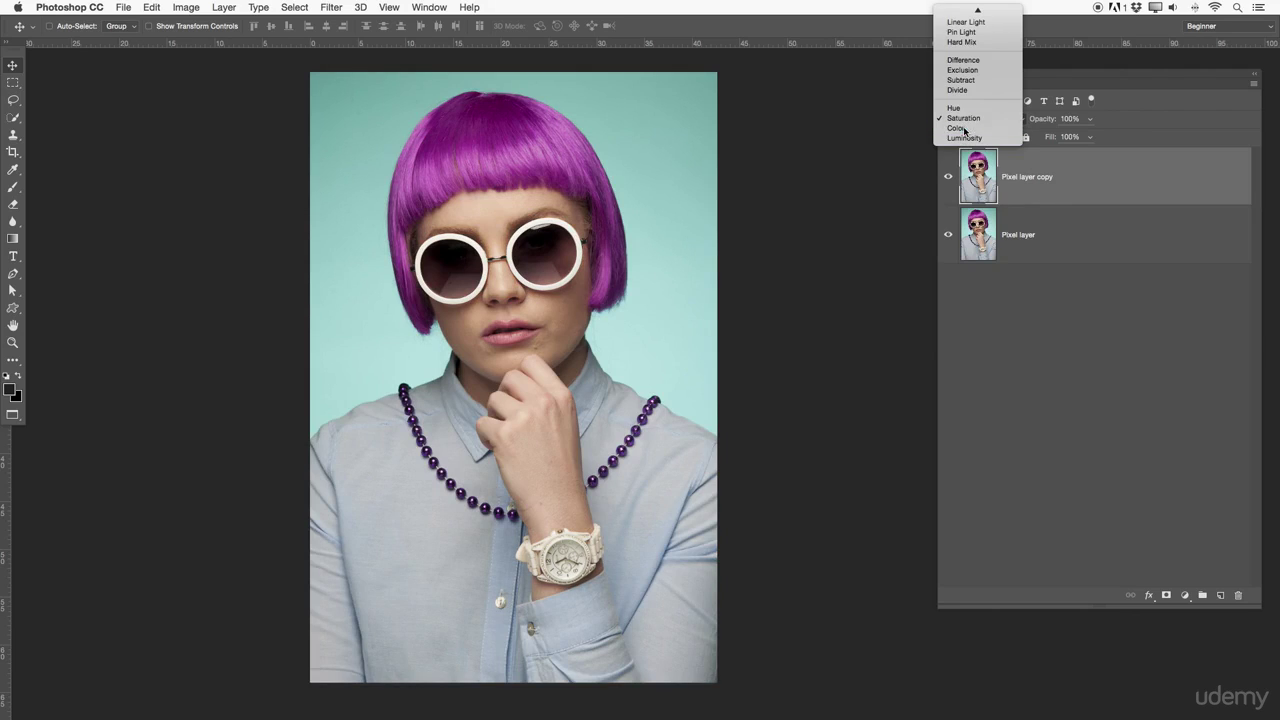
left_click(965, 129)
left_click(961, 121)
left_click(961, 129)
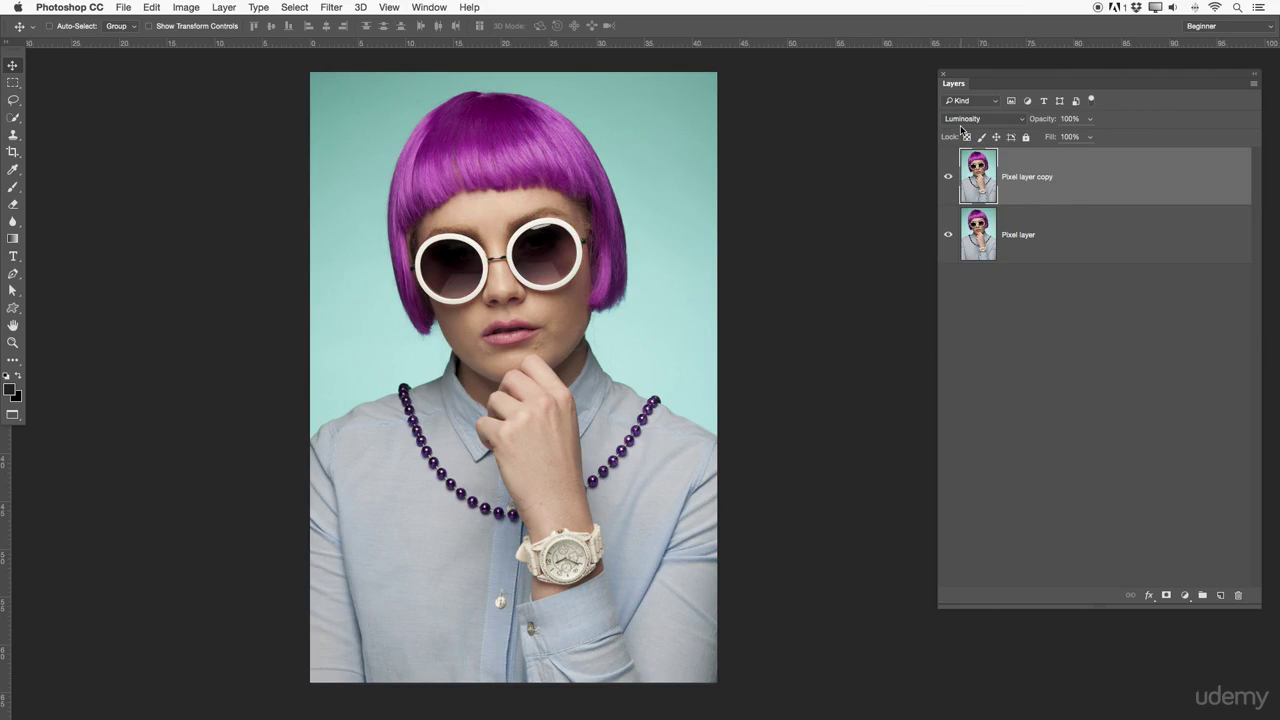
left_click(973, 124)
left_click(972, 88)
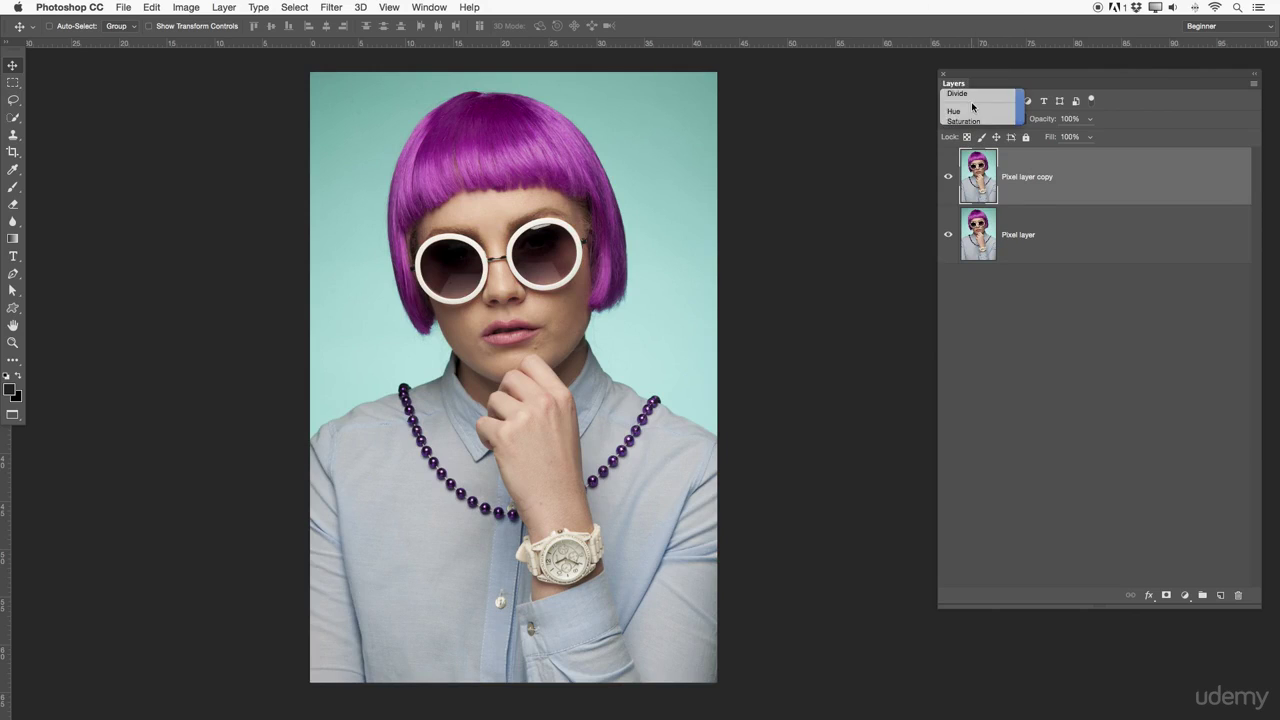
left_click(975, 119)
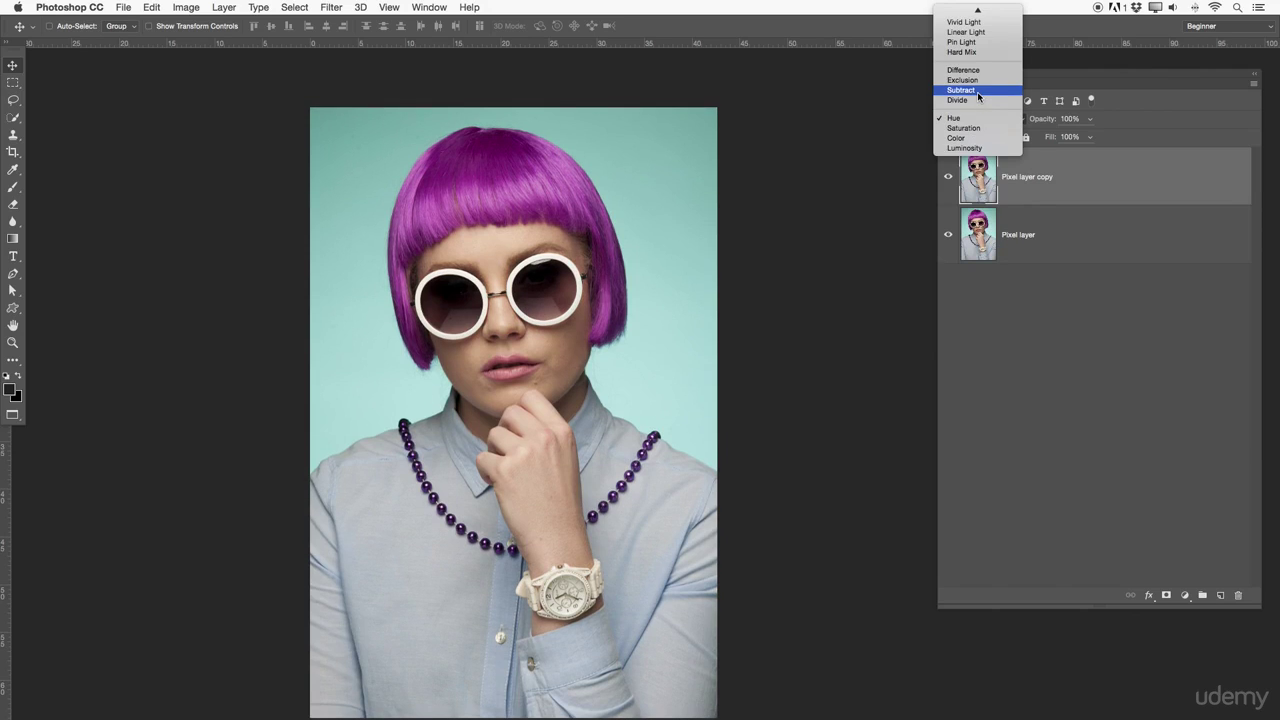
left_click(977, 93)
left_click(989, 120)
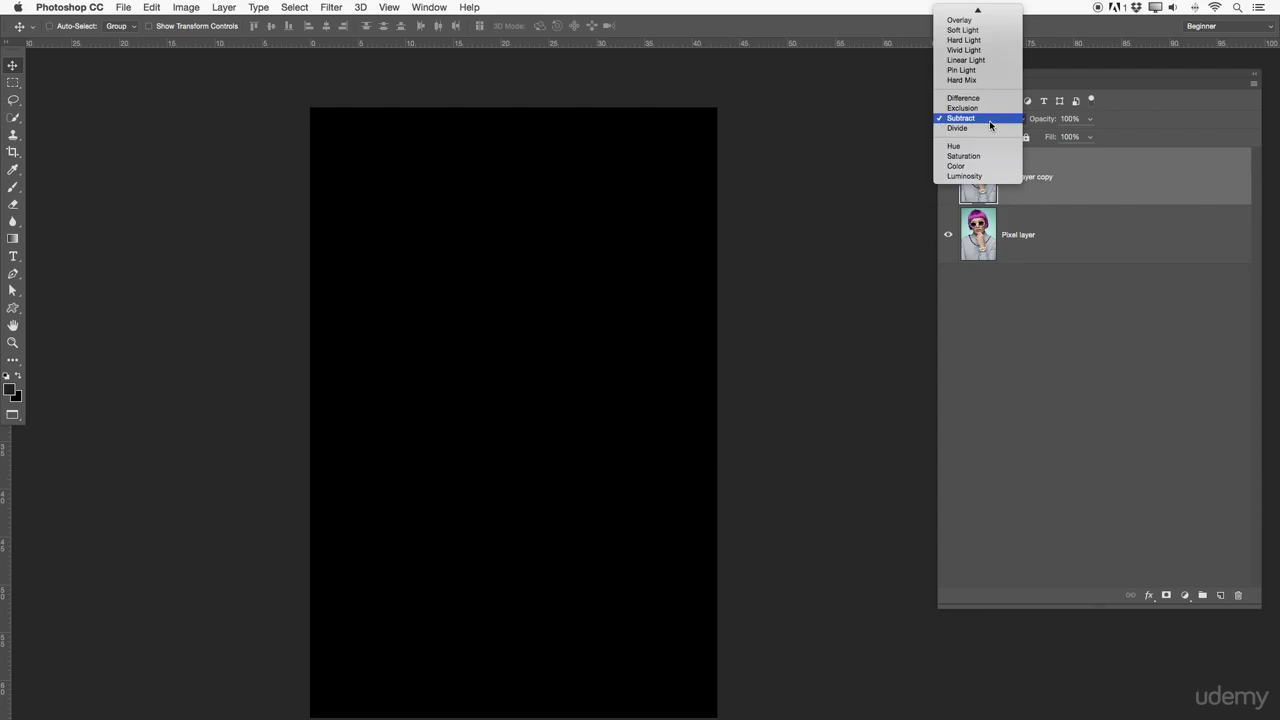
left_click(987, 98)
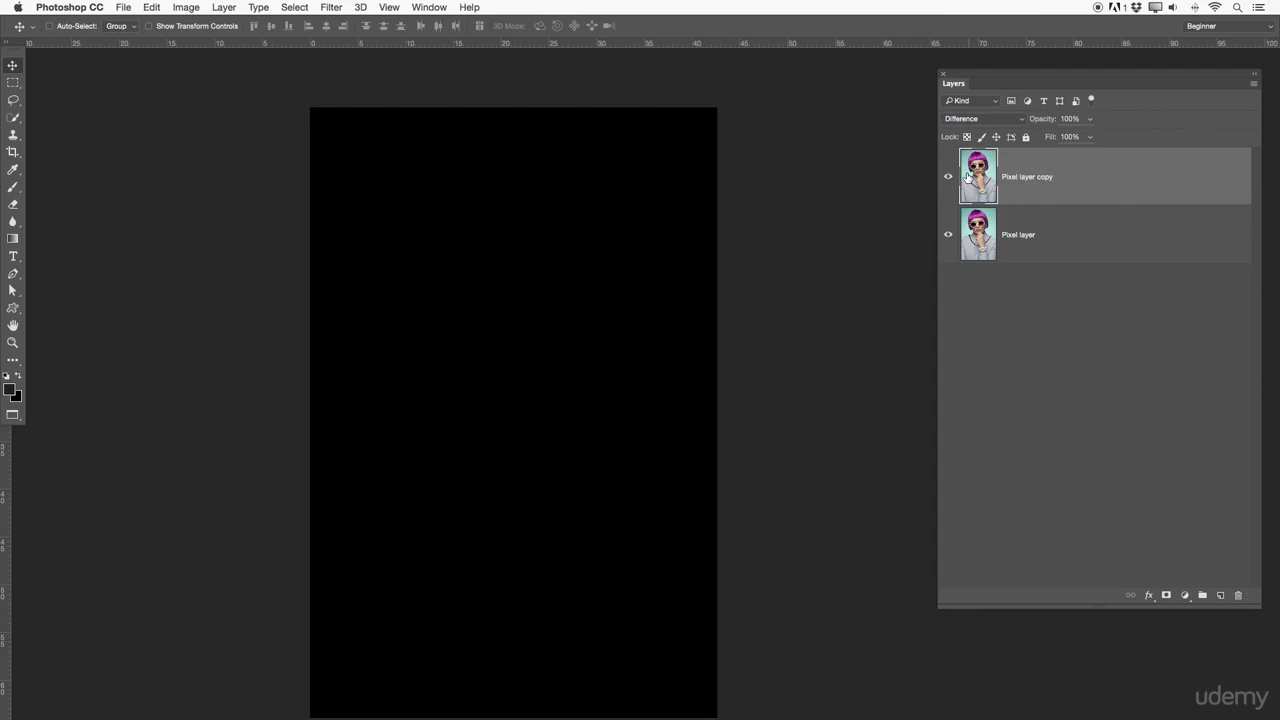
left_click(950, 177)
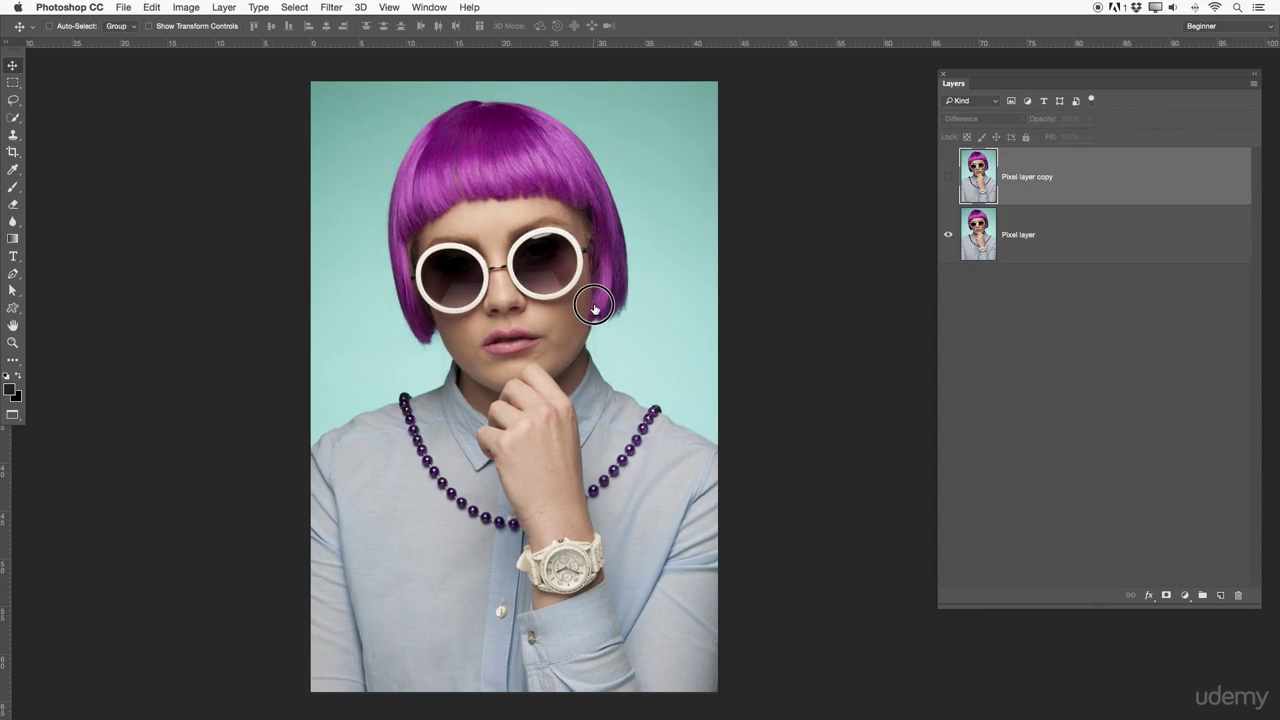
left_click(950, 177)
Return Pixel layer copy to Normal blending and add a new empty layer on top.
left_click(962, 120)
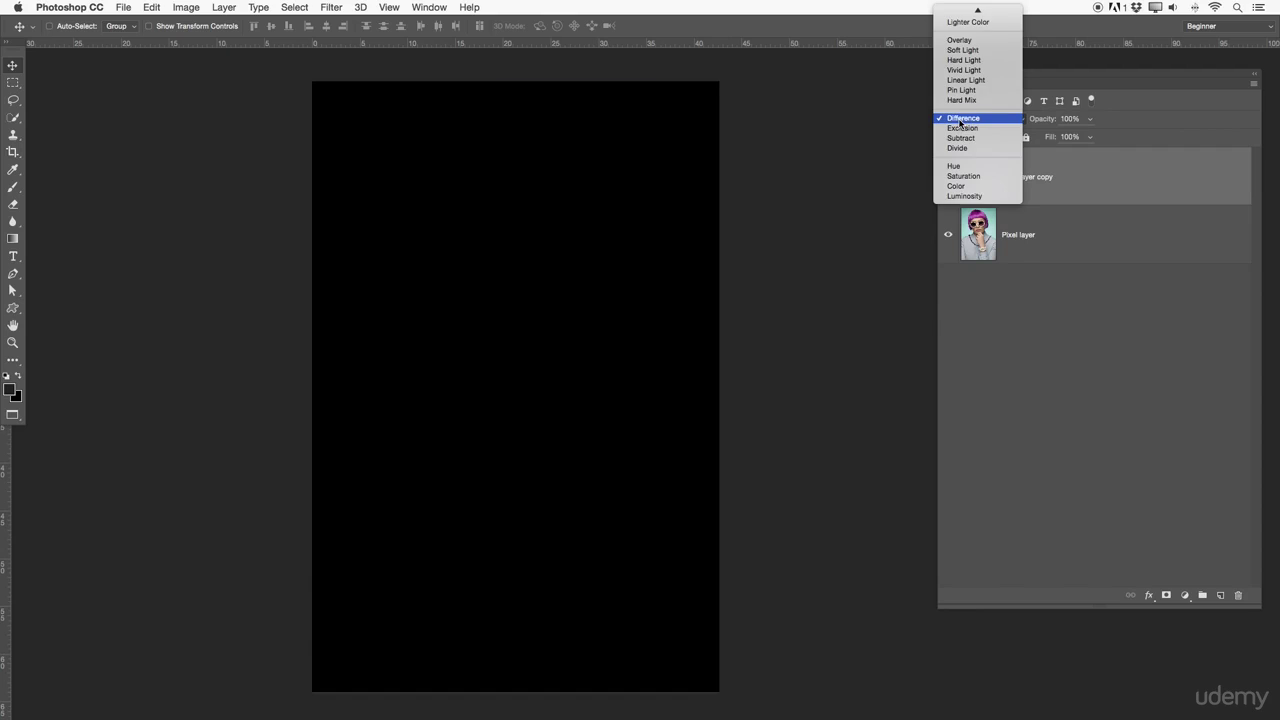
left_click(959, 12)
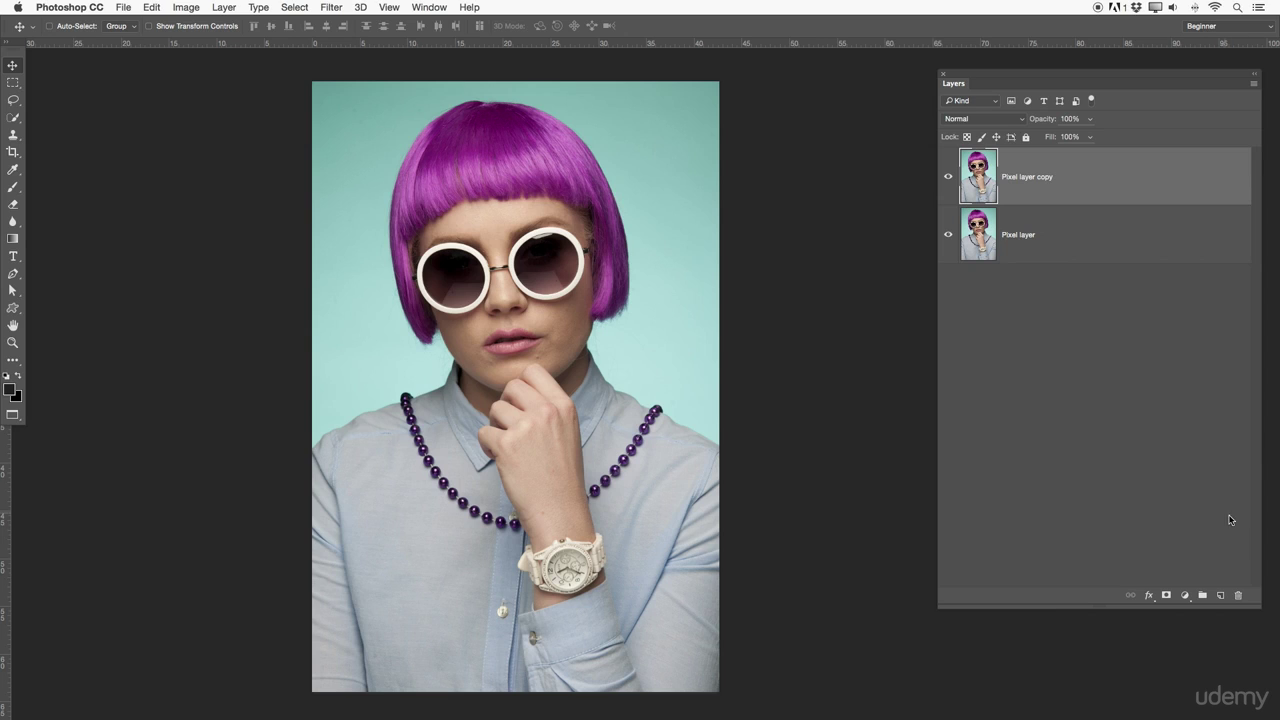
left_click(1220, 596)
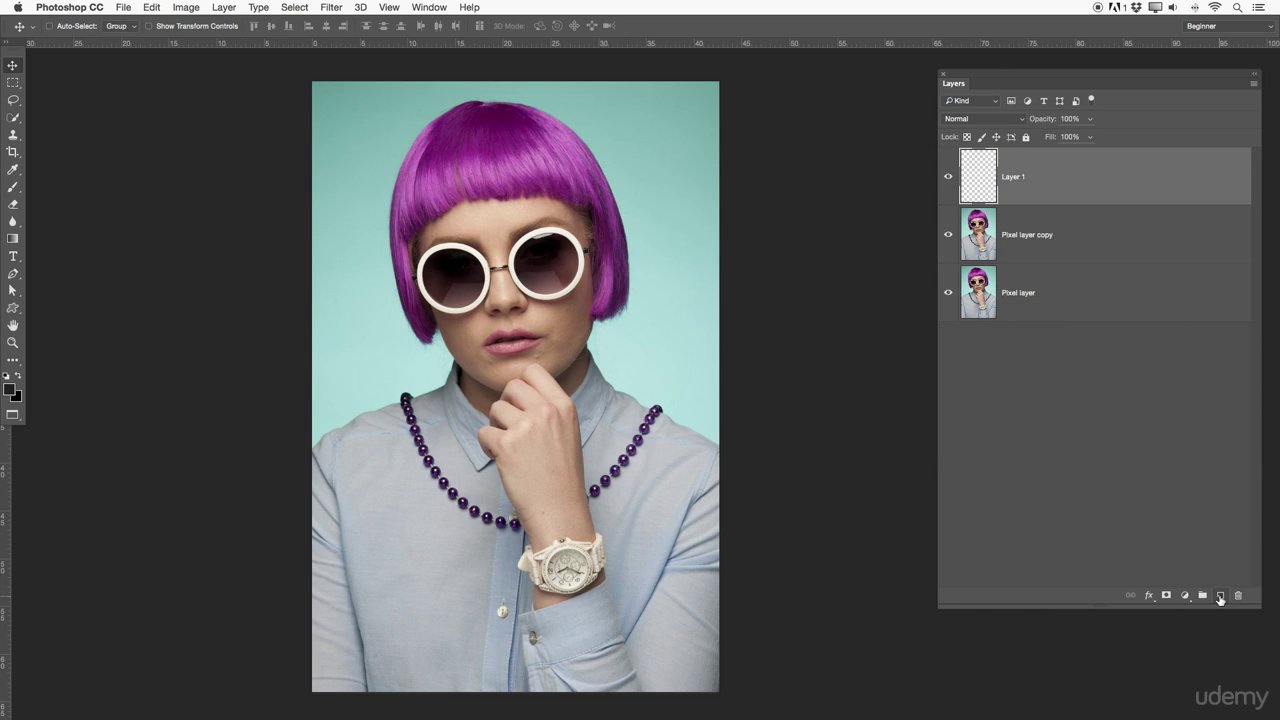
Select the whole canvas, fill Layer 1 with bright red via Fill's Color option, then deselect.
left_click(13, 82)
key("super+a")
right_click(486, 193)
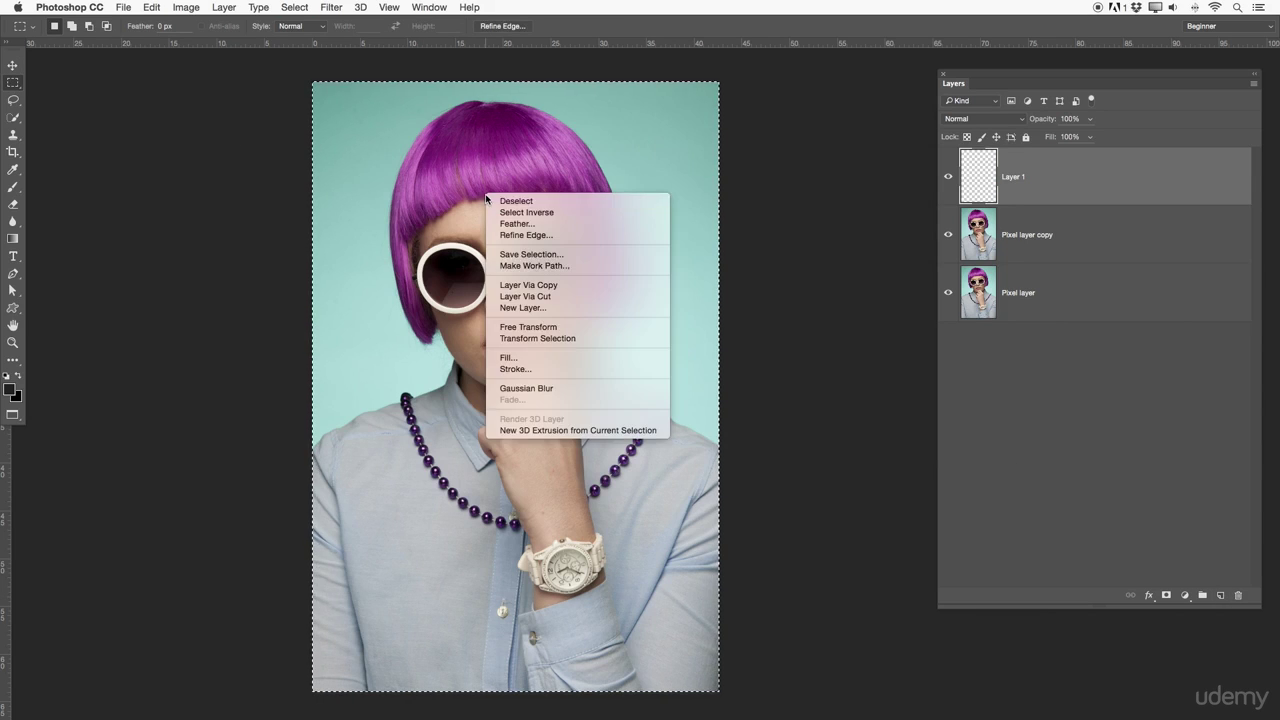
left_click(531, 356)
left_click(630, 288)
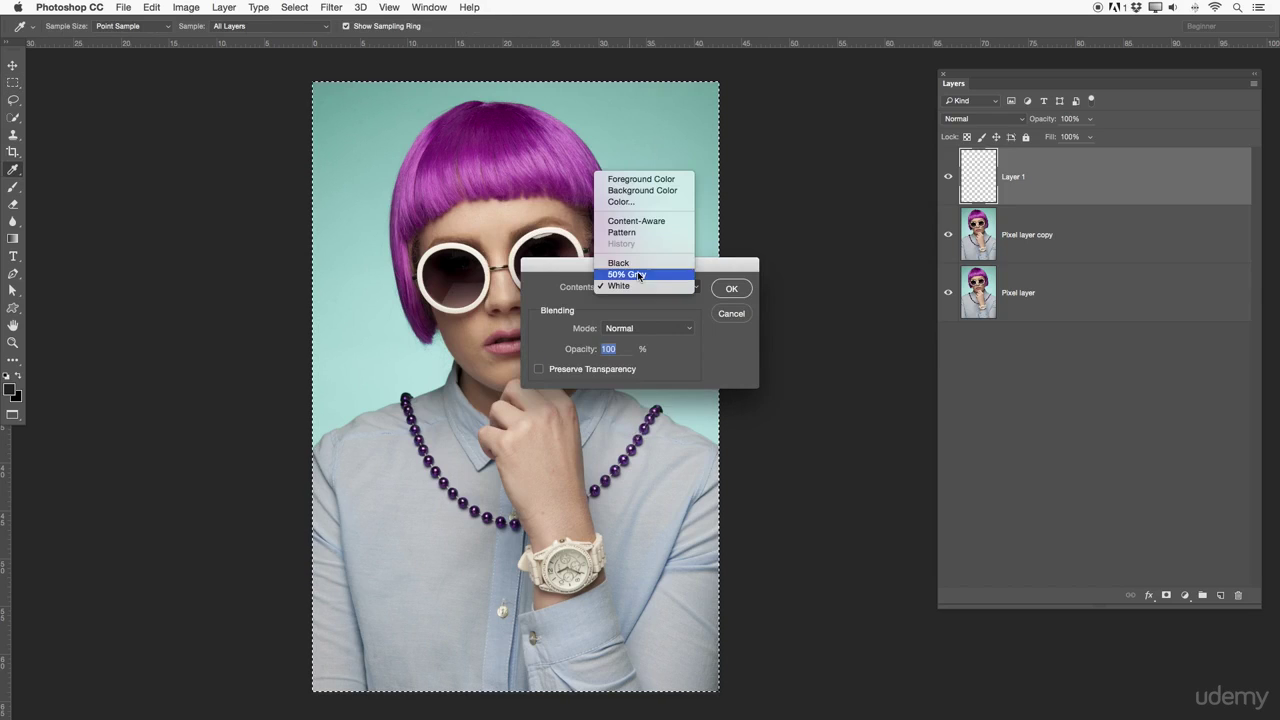
left_click(640, 206)
left_click(302, 262)
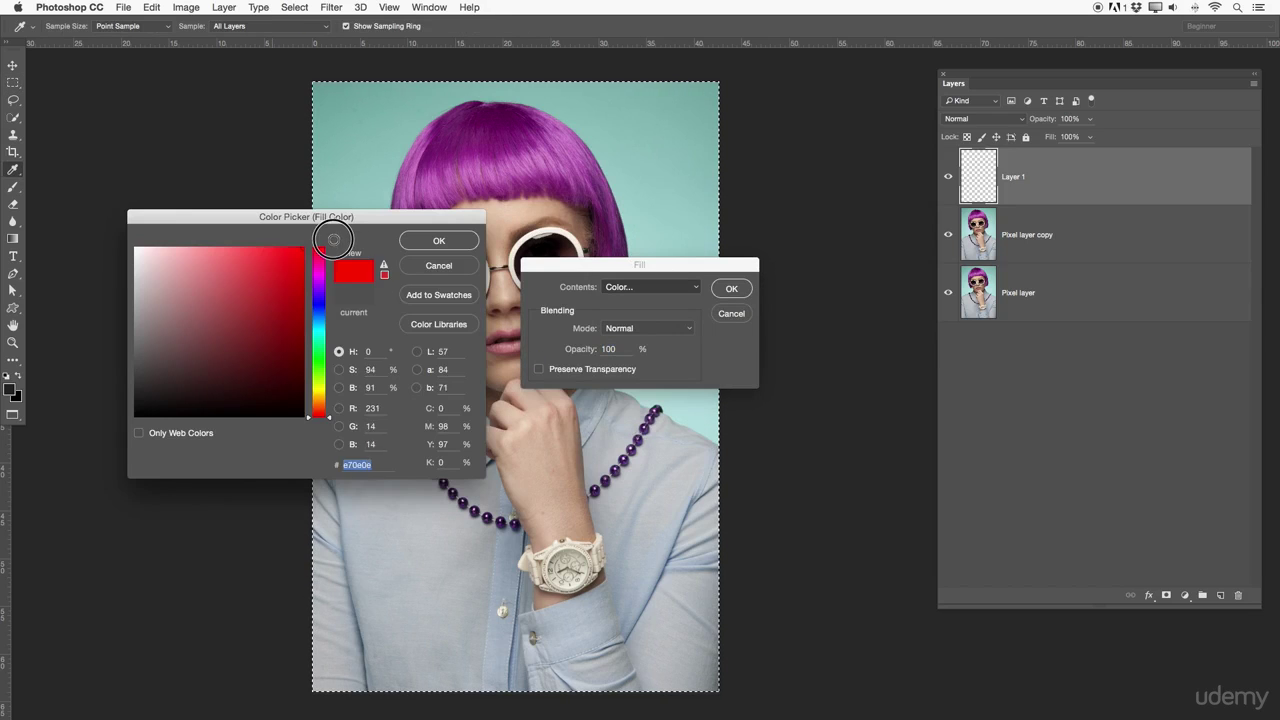
left_click(439, 240)
left_click(731, 288)
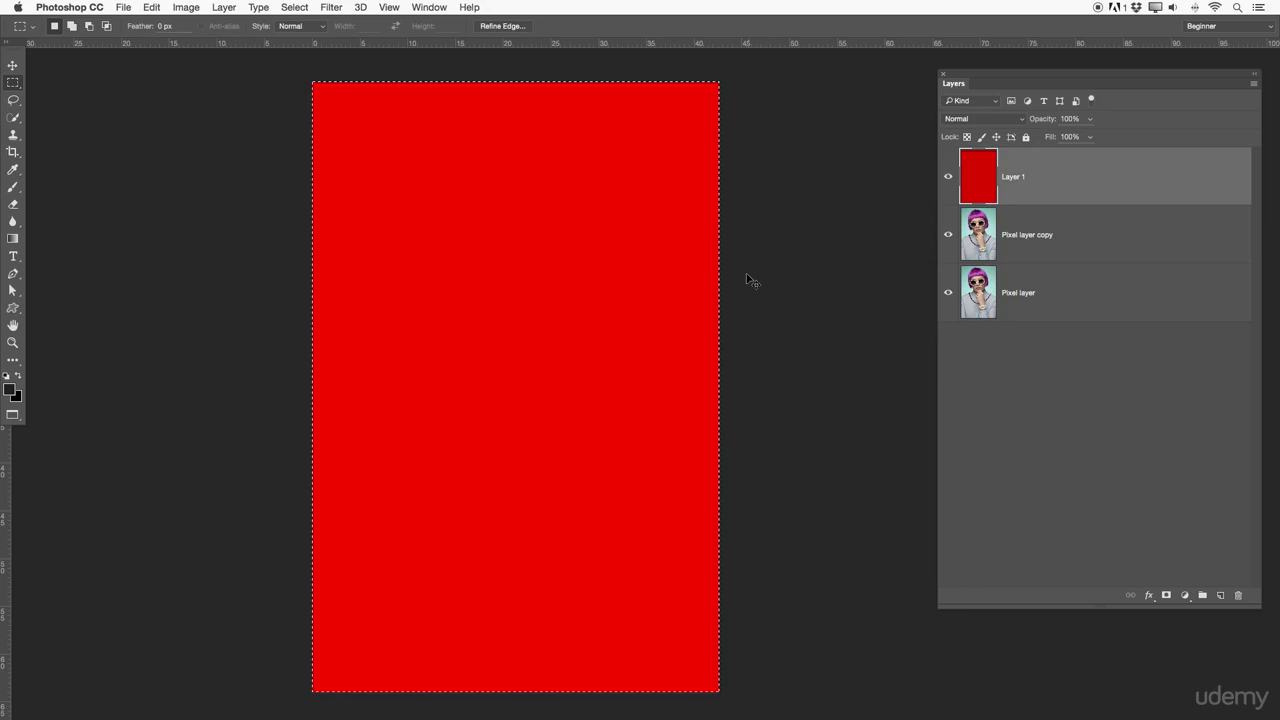
left_click(743, 274)
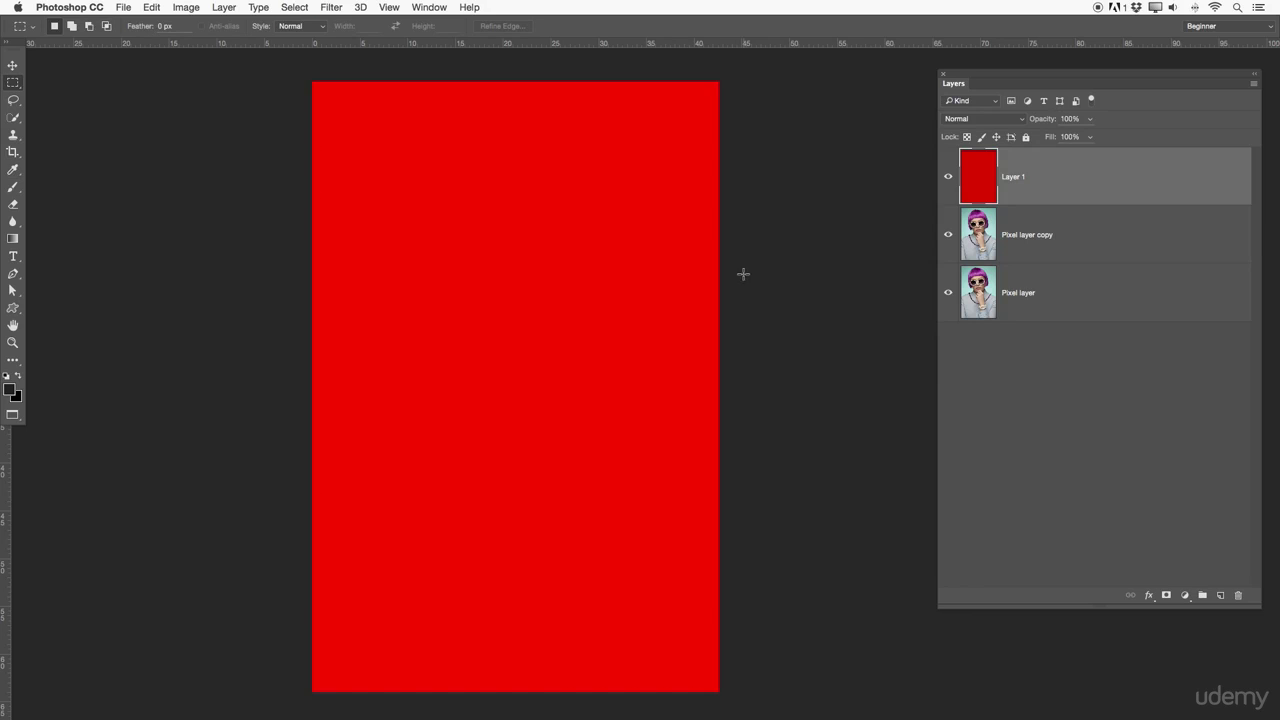
left_click(949, 177)
left_click(949, 177)
left_click_drag(1050, 123, 1014, 121)
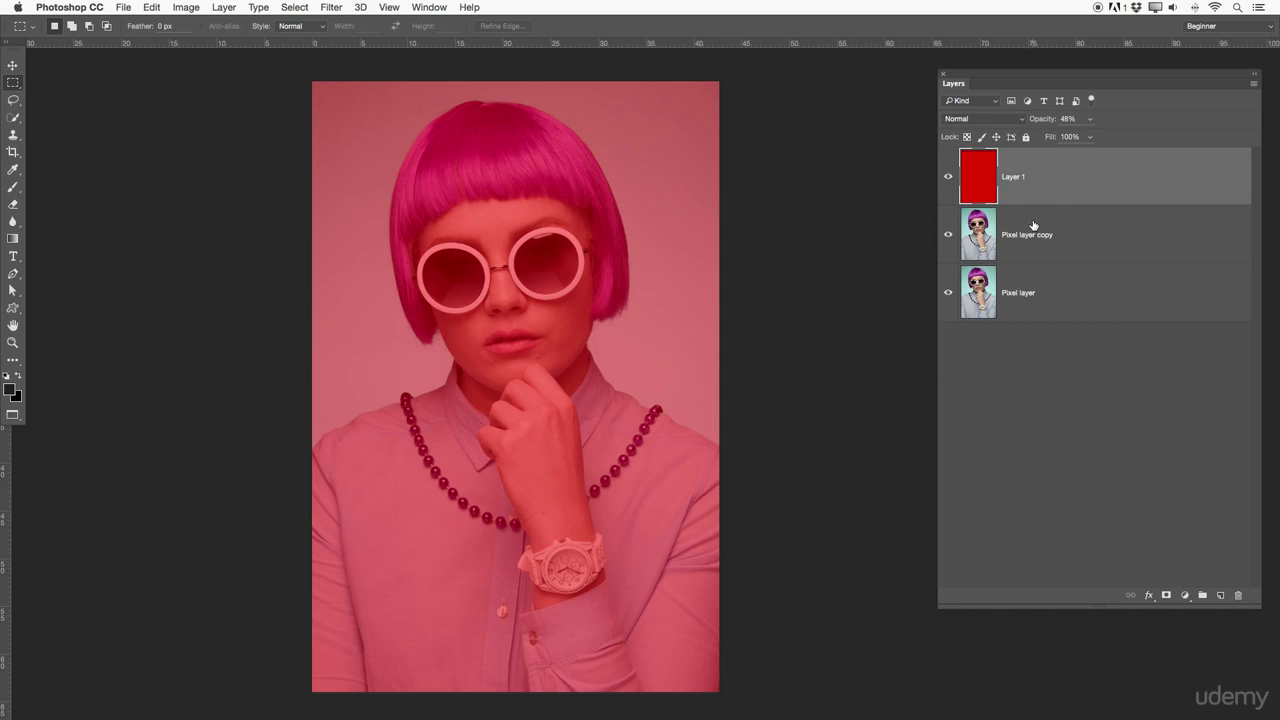
left_click_drag(1043, 120, 1146, 122)
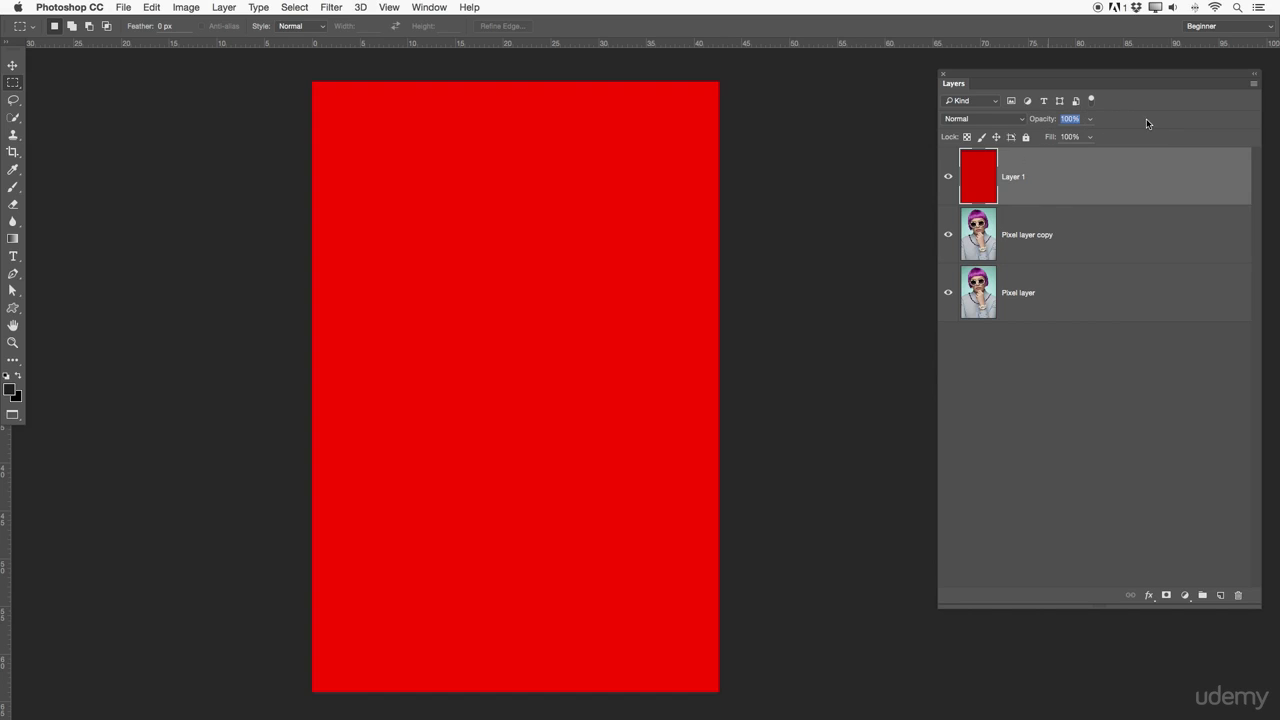
left_click(1014, 120)
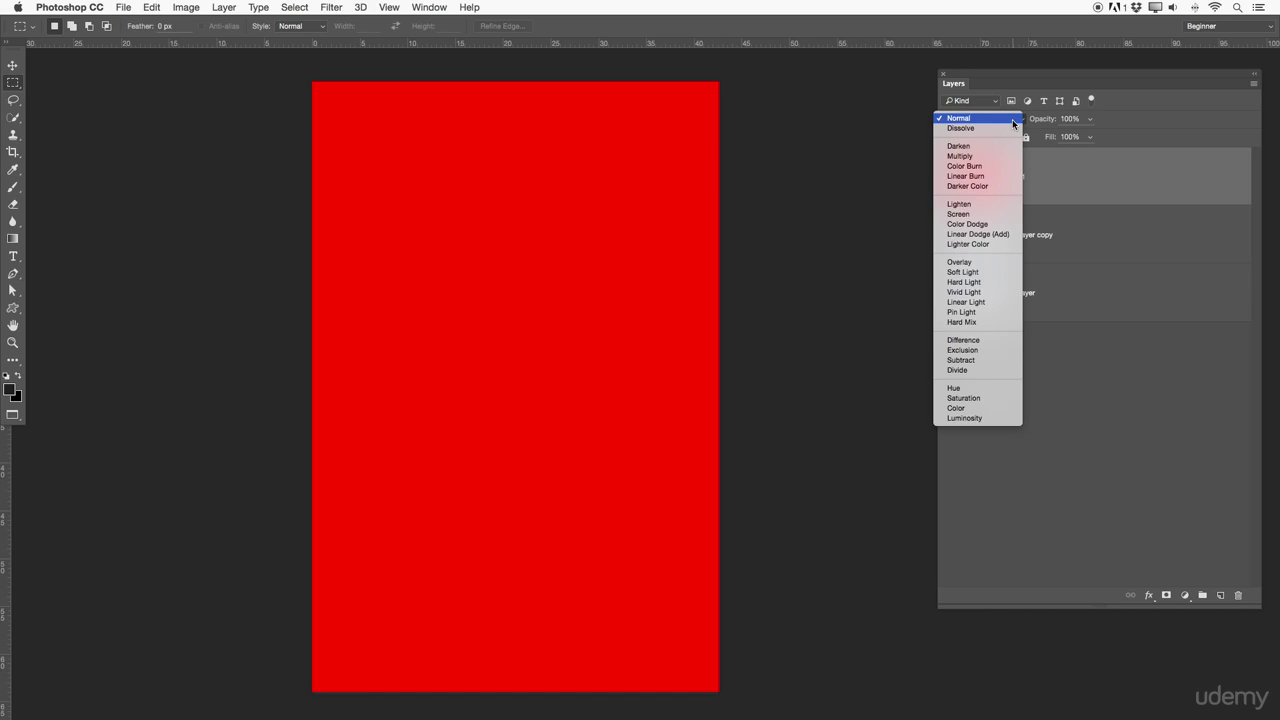
Try Darken, Multiply, Lighten and Hue on red Layer 1, settling on Difference.
left_click(1003, 147)
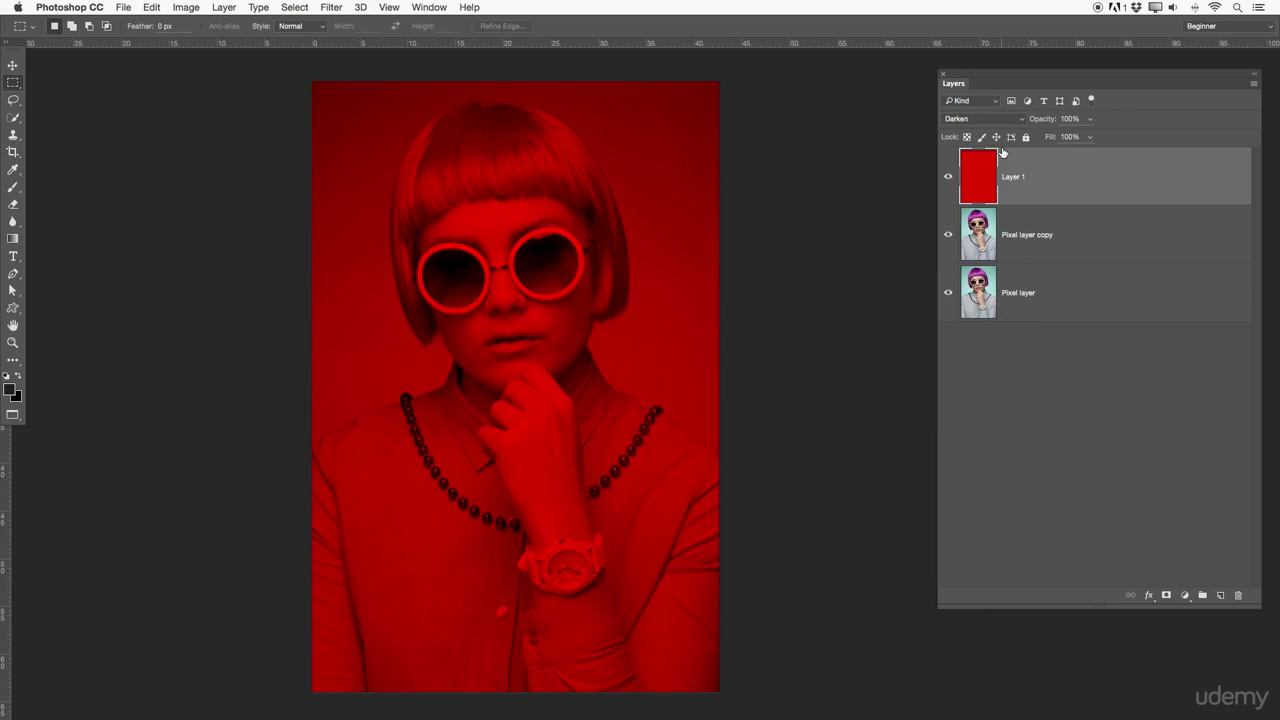
left_click(994, 120)
left_click(990, 131)
left_click(975, 120)
left_click(977, 167)
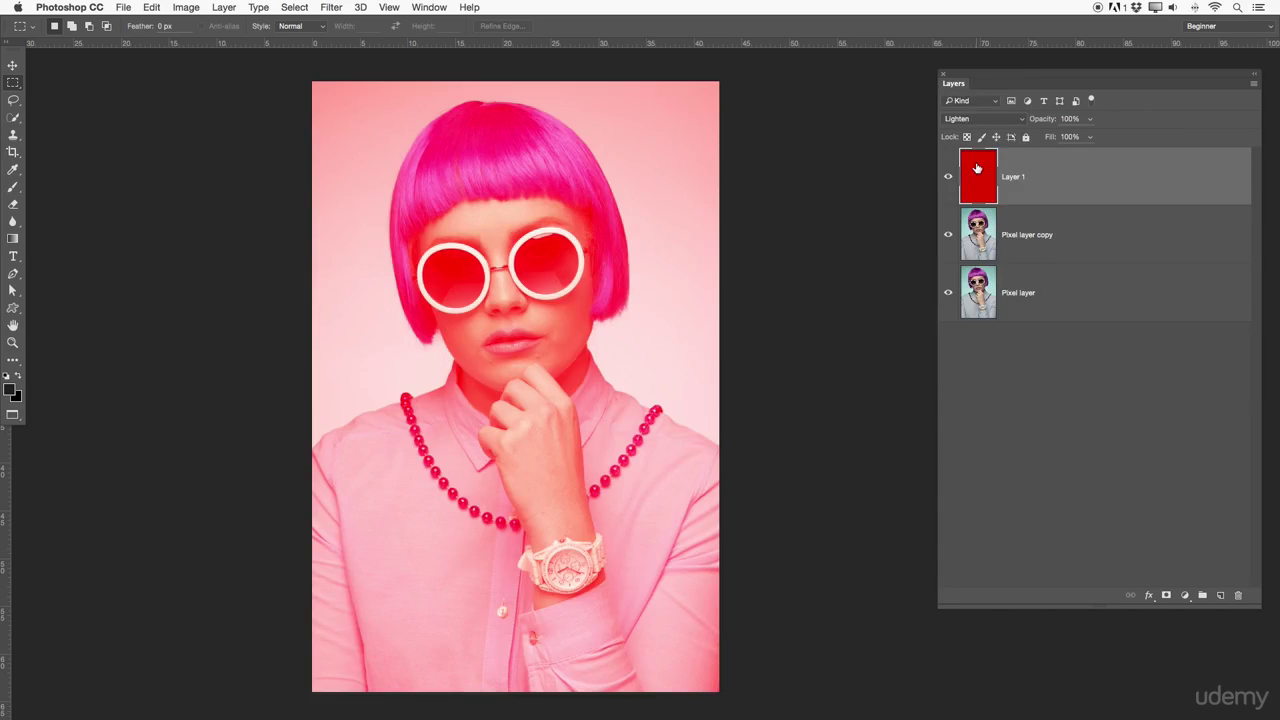
left_click(977, 120)
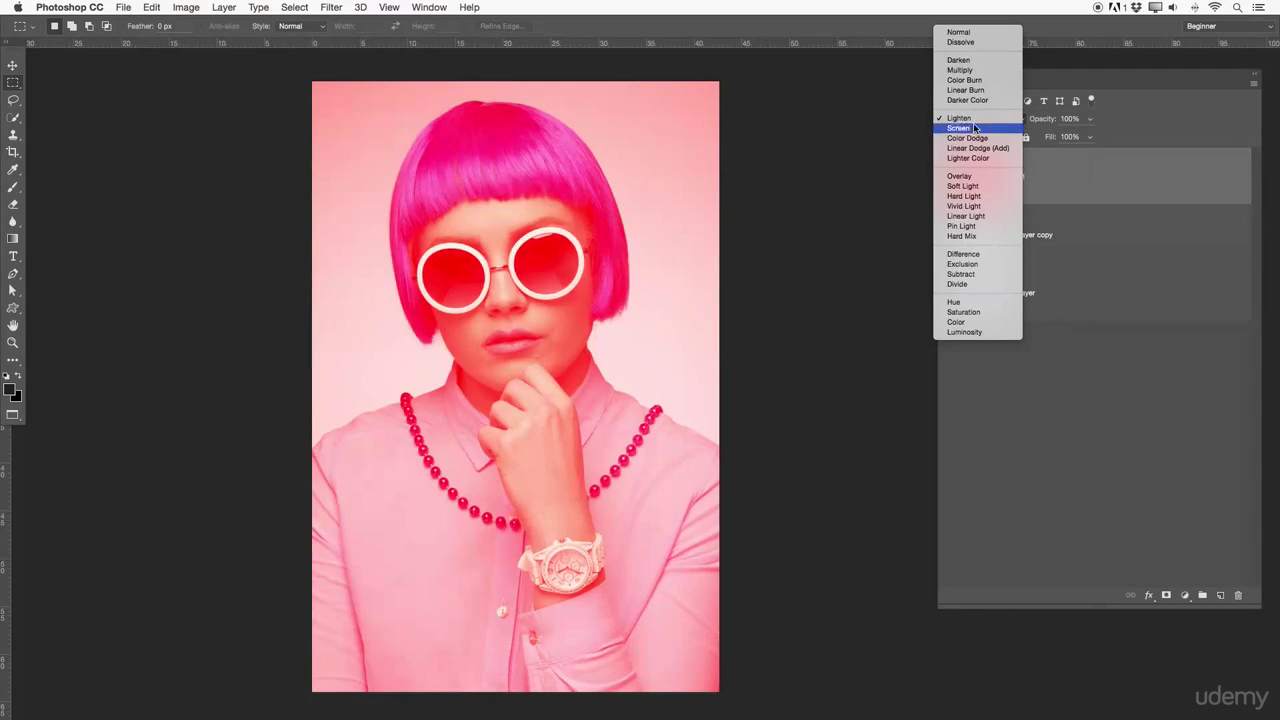
left_click(968, 302)
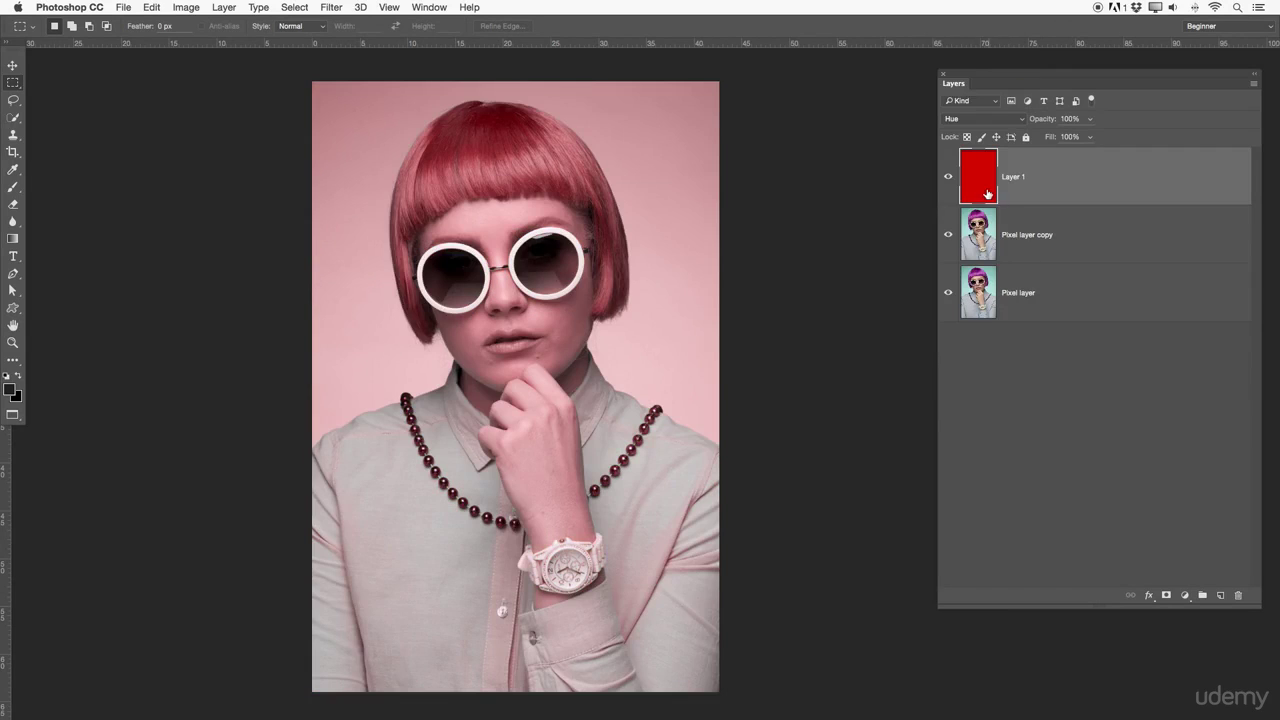
left_click(983, 126)
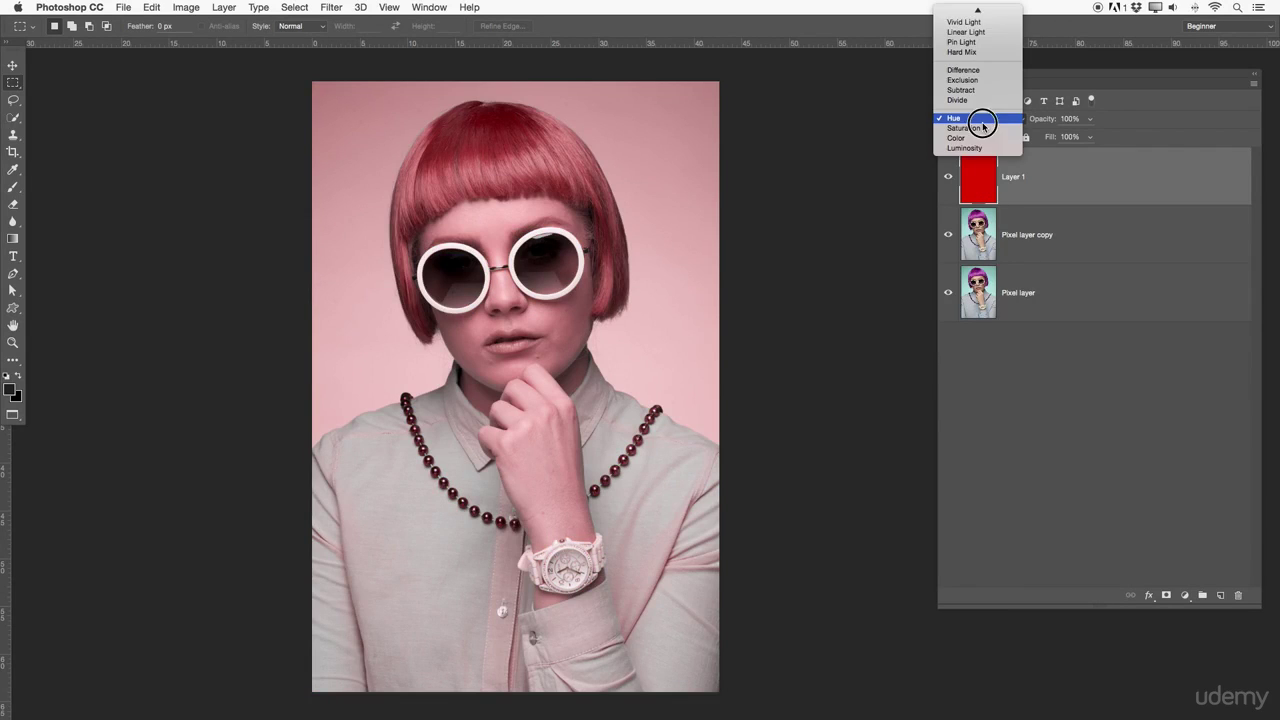
left_click(969, 84)
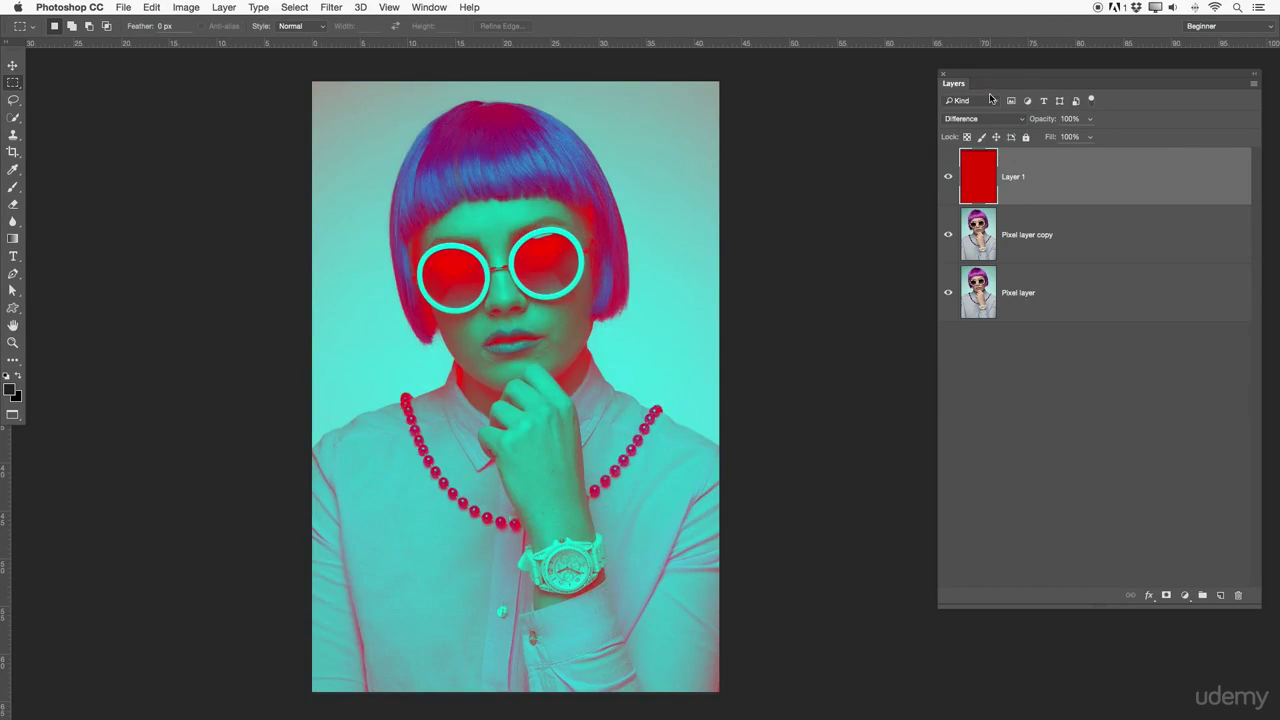
left_click(985, 121)
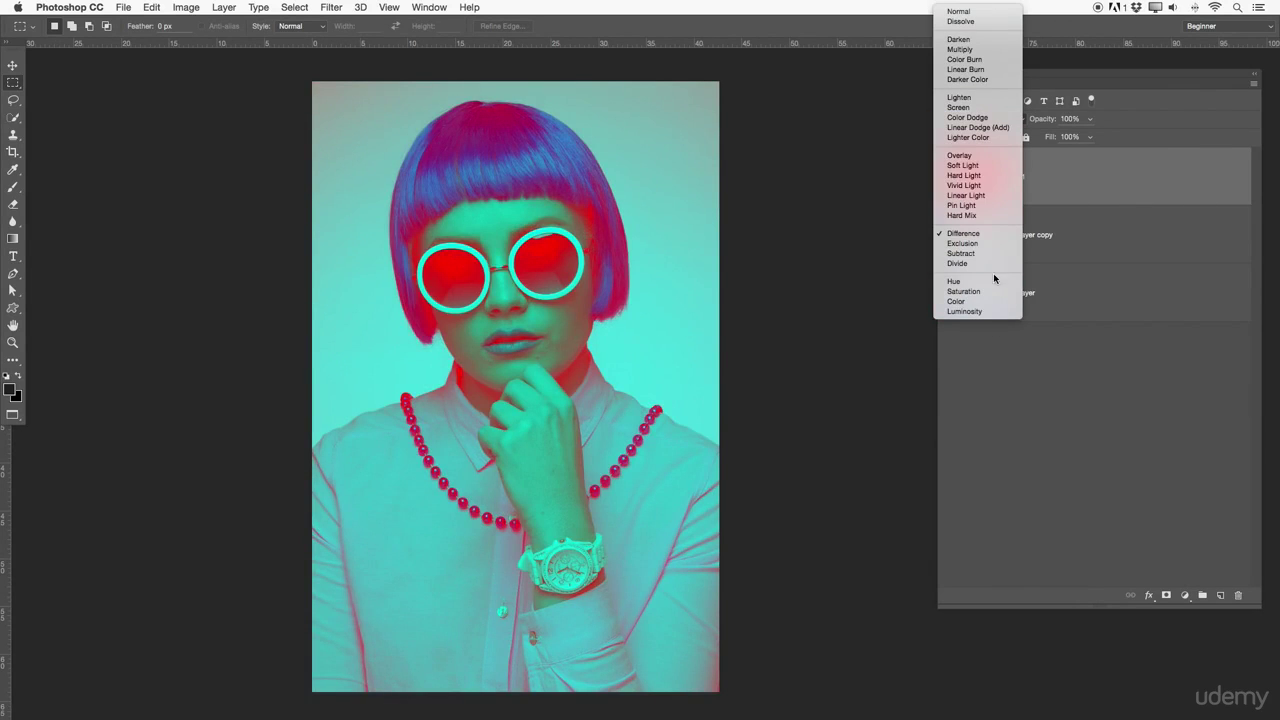
left_click(1132, 200)
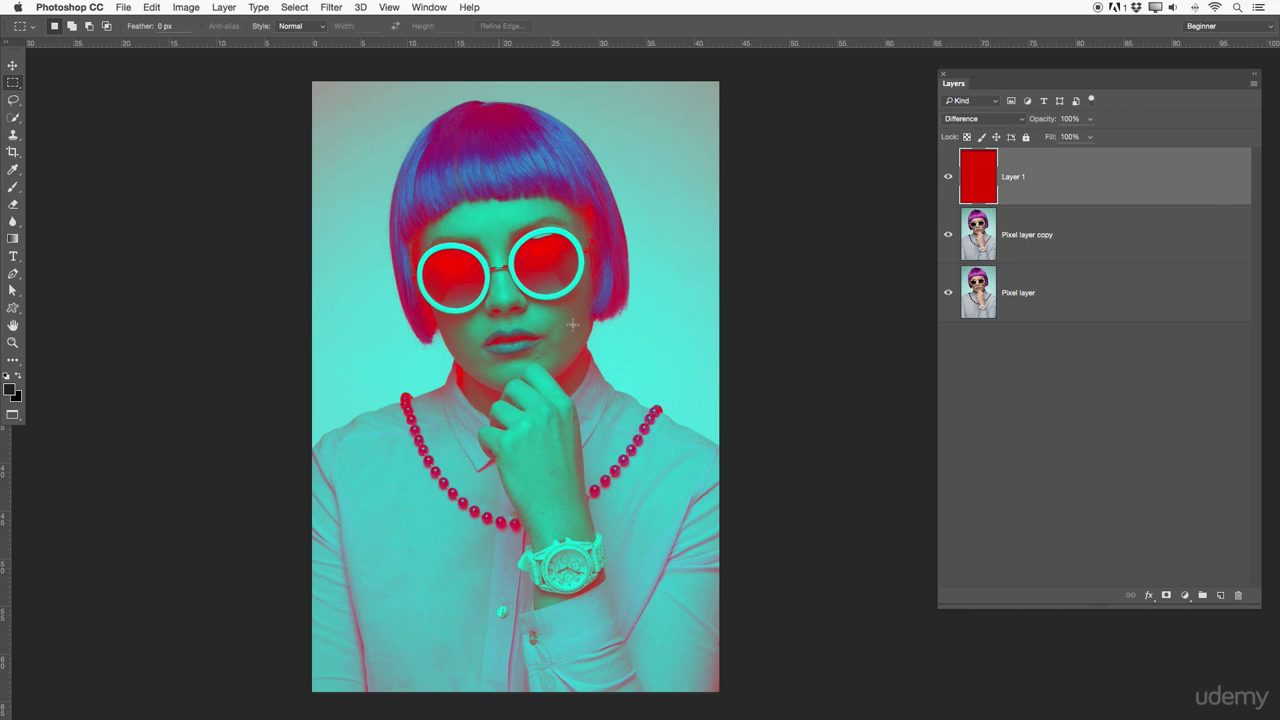
Hide the red layer and give Pixel layer a Color Overlay with Difference blending.
left_click(947, 178)
left_click(1032, 281)
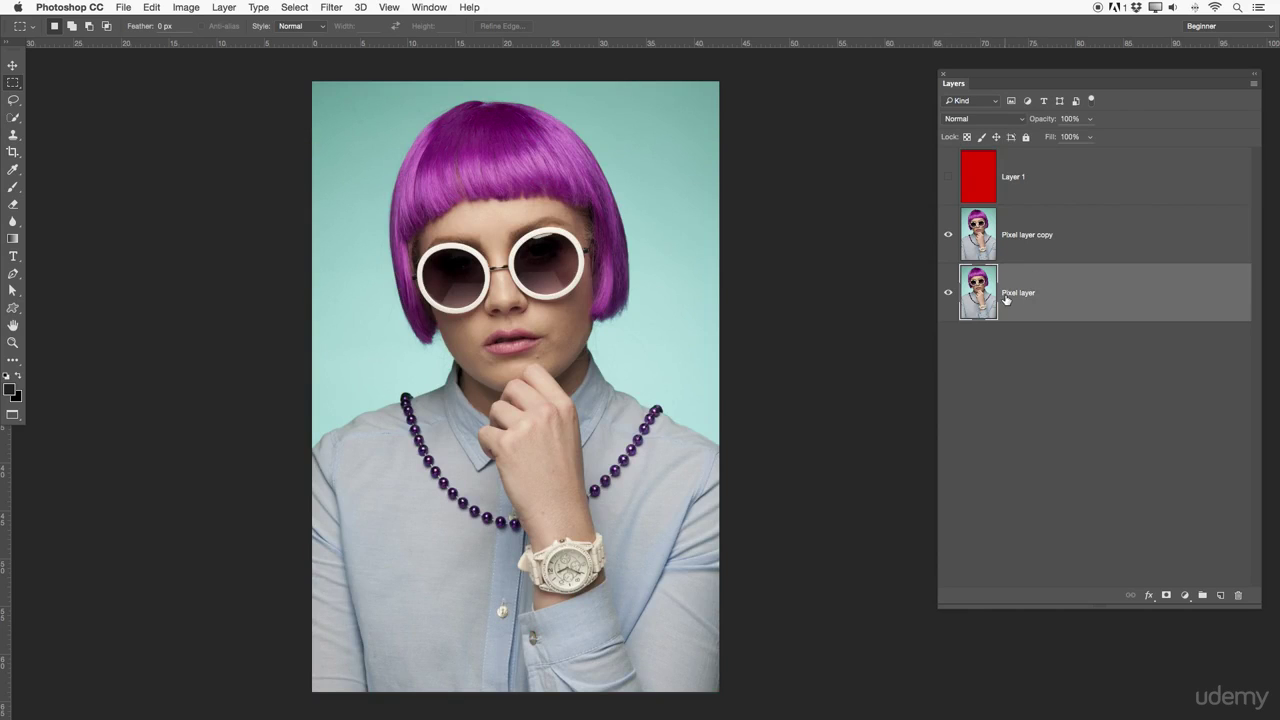
double_click(1056, 285)
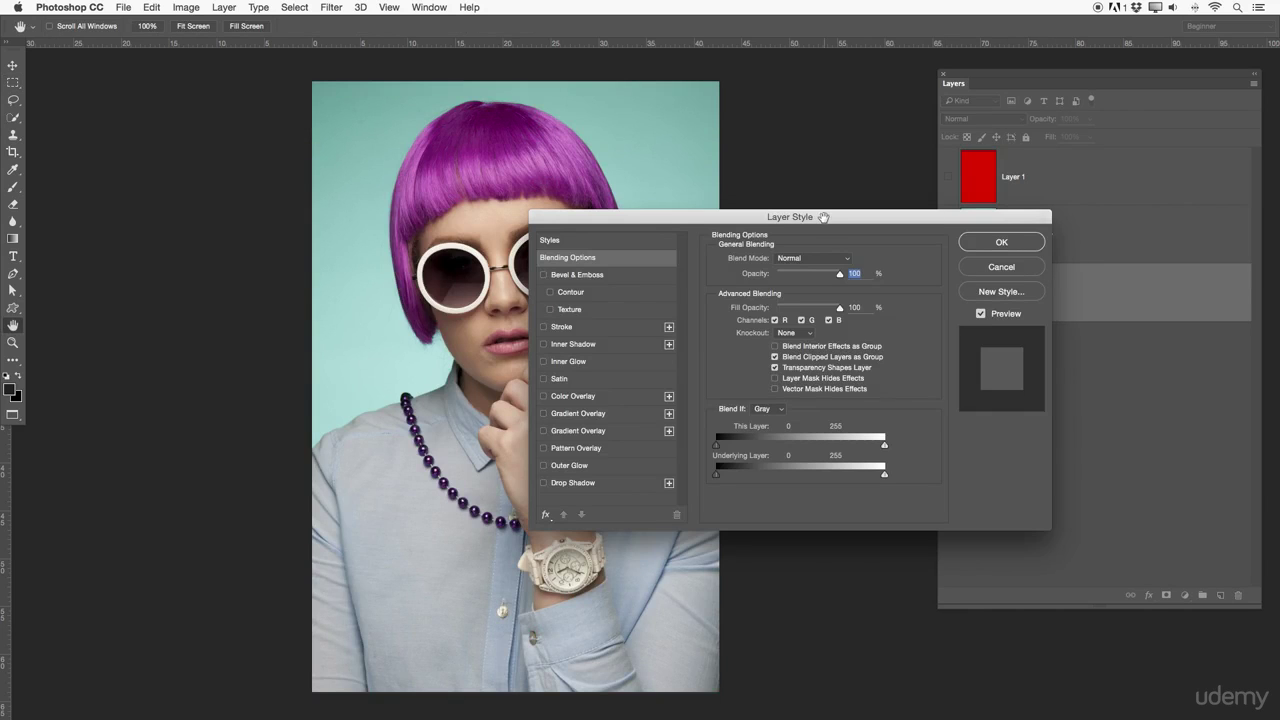
left_click_drag(823, 217, 1019, 185)
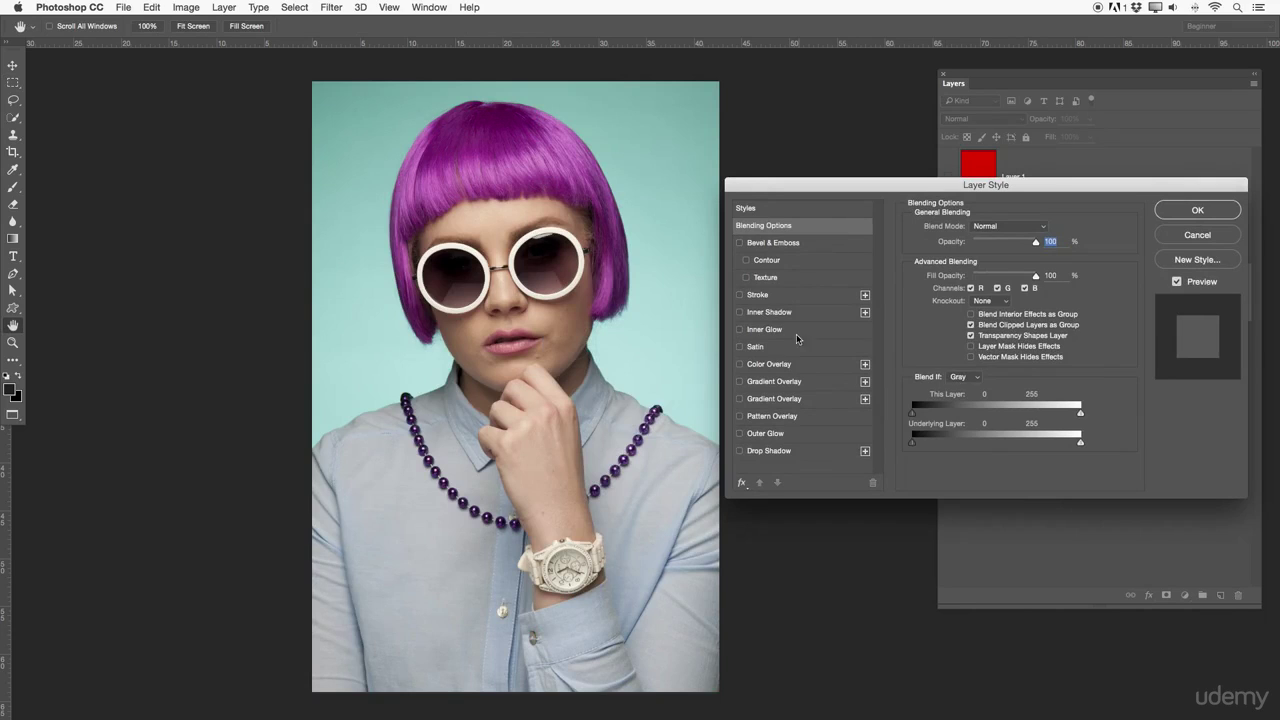
left_click(770, 364)
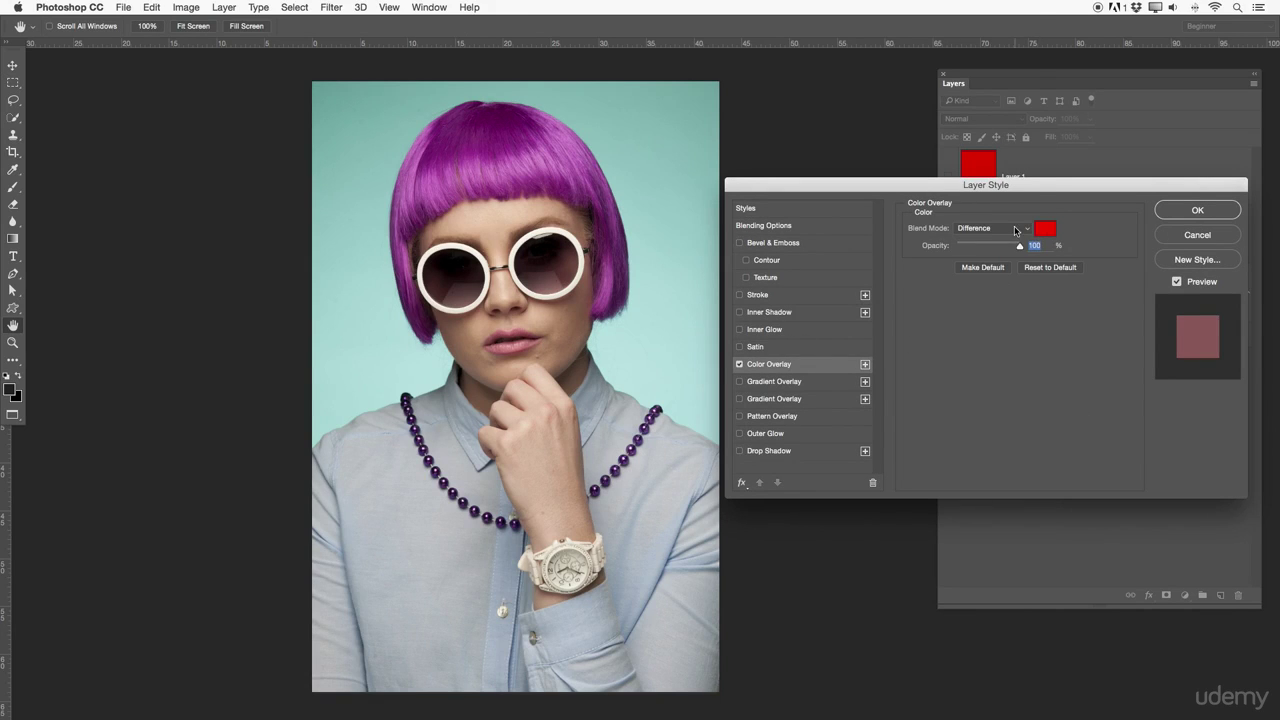
left_click(1014, 230)
left_click(1015, 228)
left_click(1196, 209)
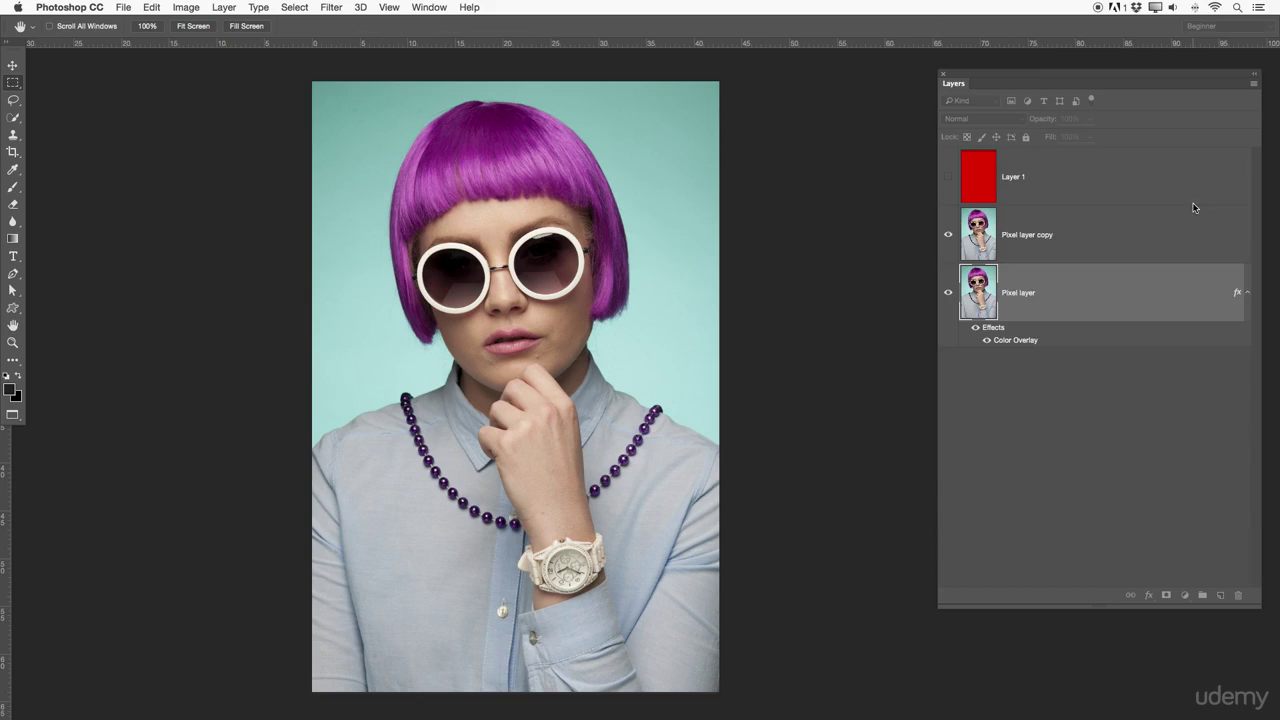
Toggle Pixel layer copy and Layer 1 visibility to compare, ending with all layers shown.
left_click(948, 234)
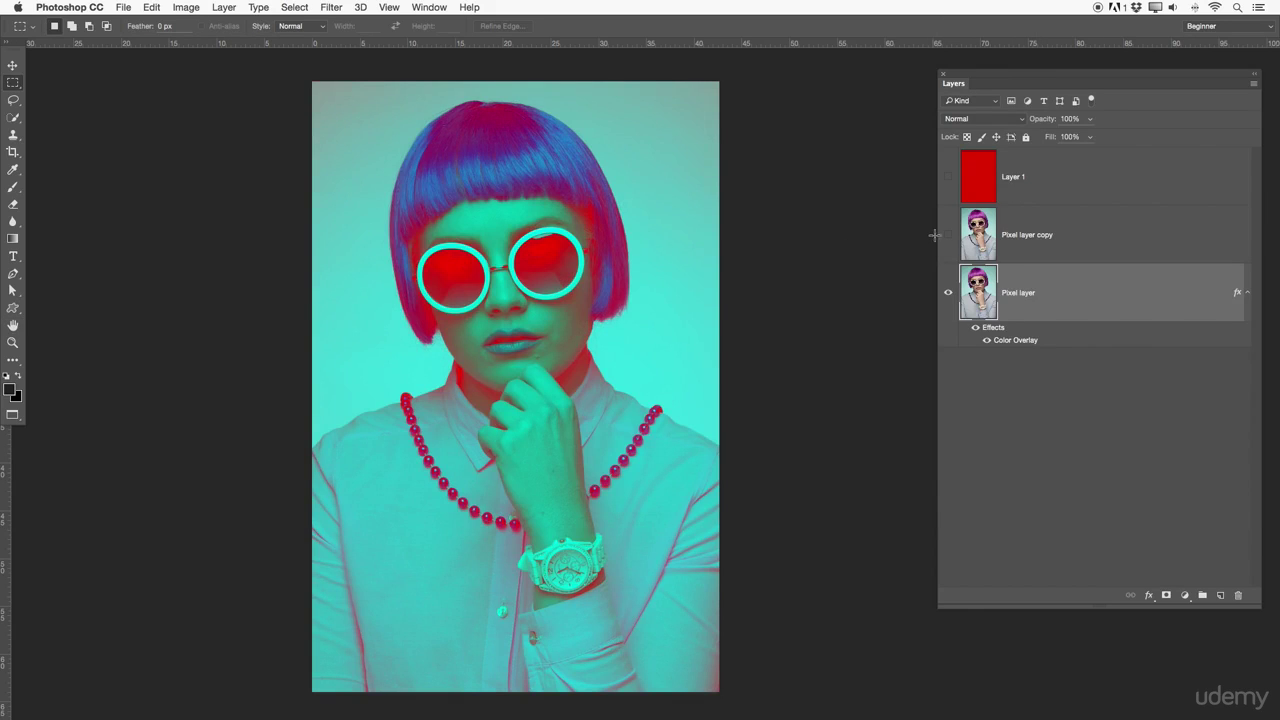
mouse_move(948, 236)
left_mouse_down()
mouse_move(946, 177)
mouse_move(944, 230)
left_mouse_up()
left_click(1060, 182)
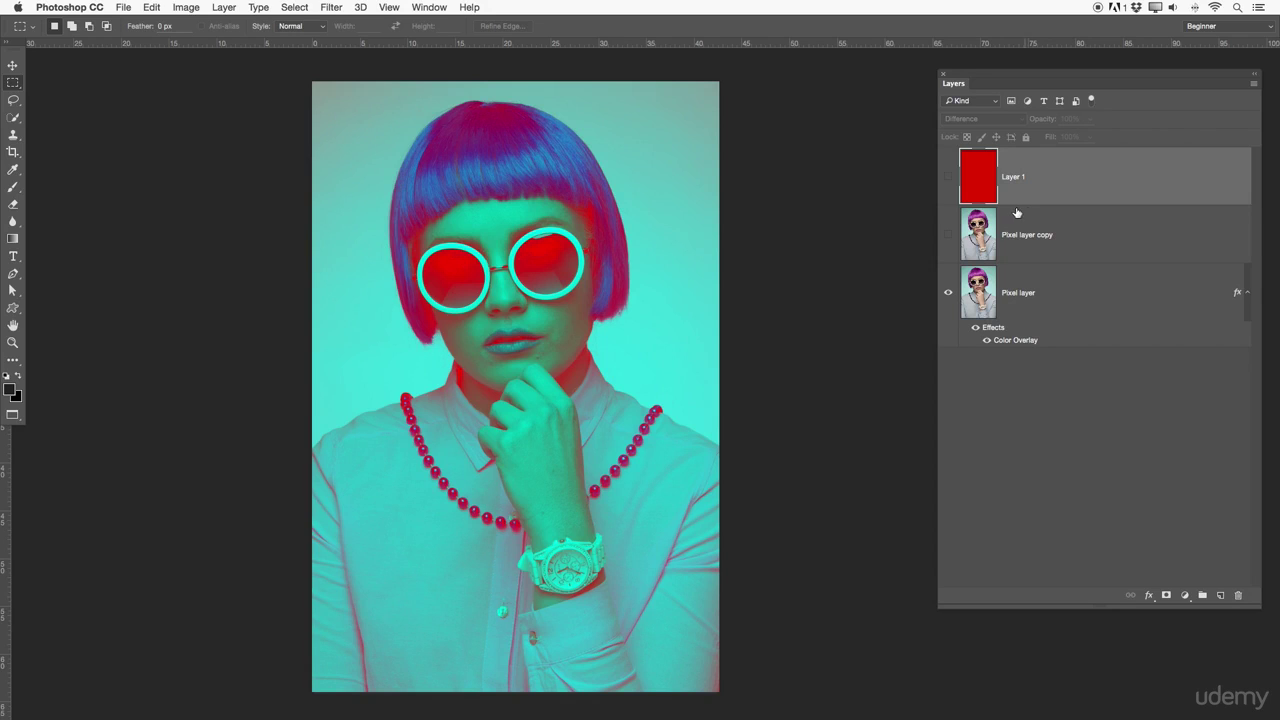
left_click(947, 177)
left_click(946, 212)
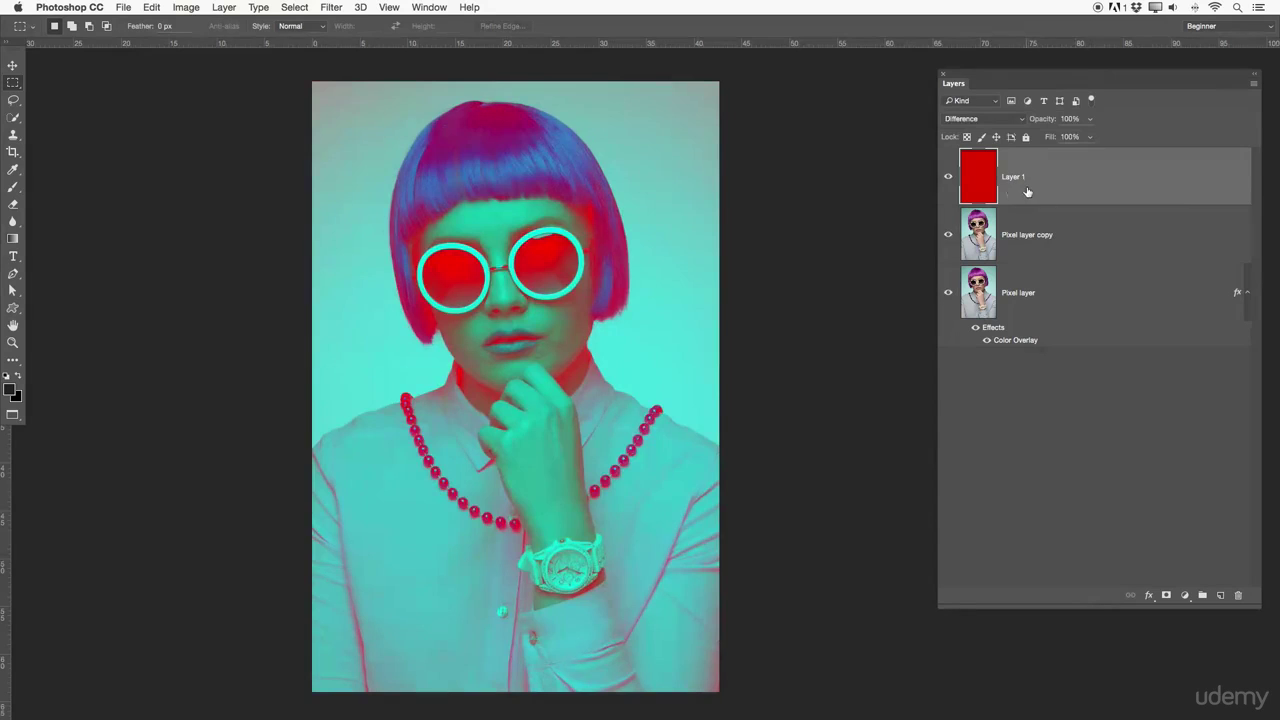
left_click(948, 178)
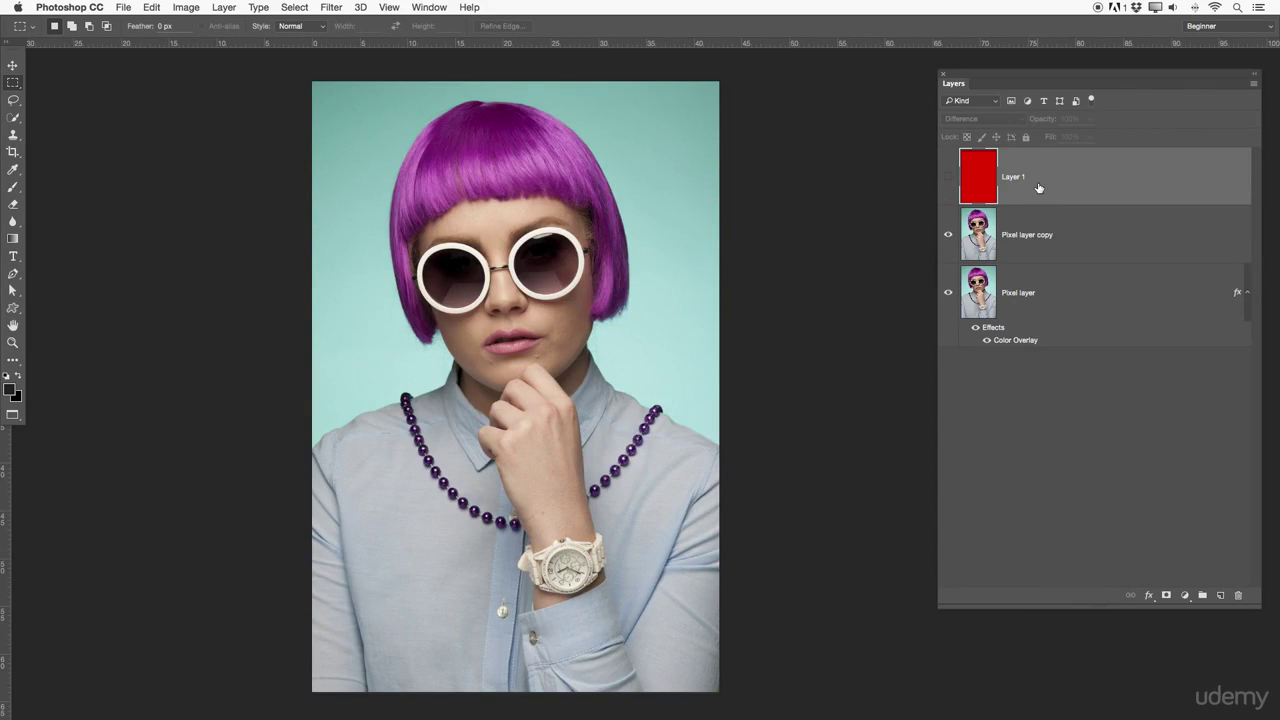
left_click(948, 177)
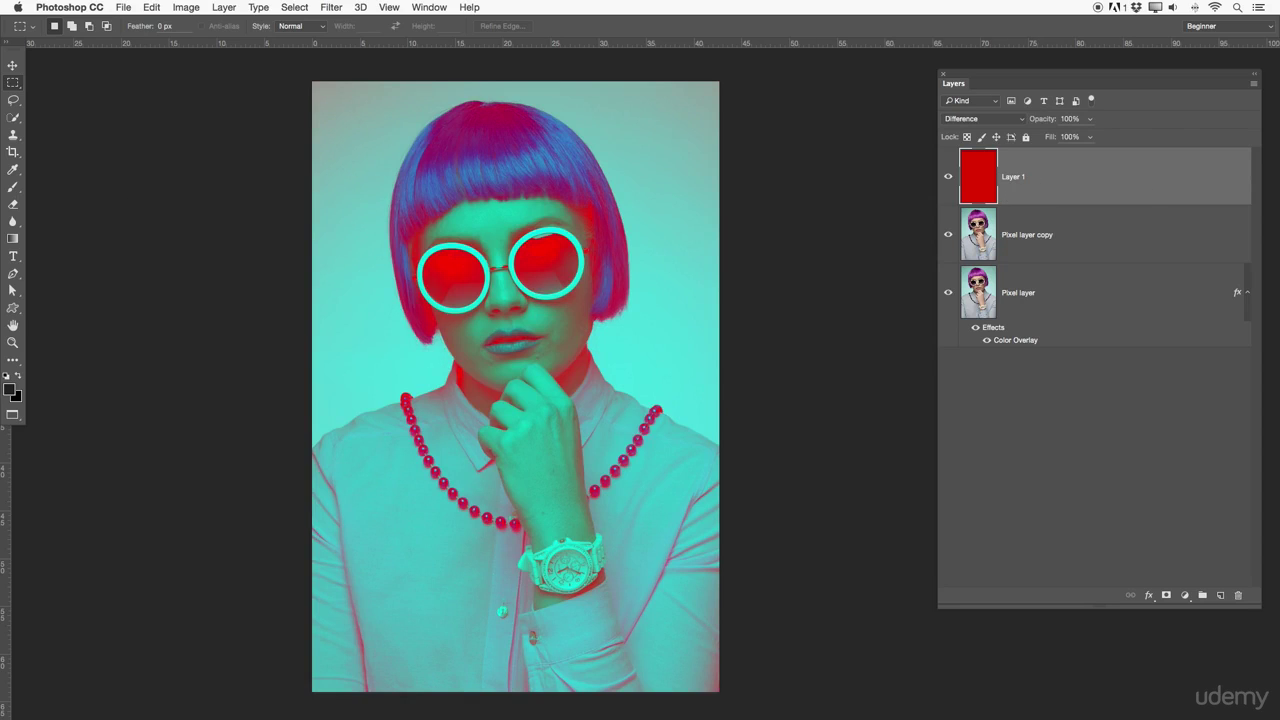
Add a Color Overlay to Layer 1 with its colour changed from red to grey.
double_click(1055, 170)
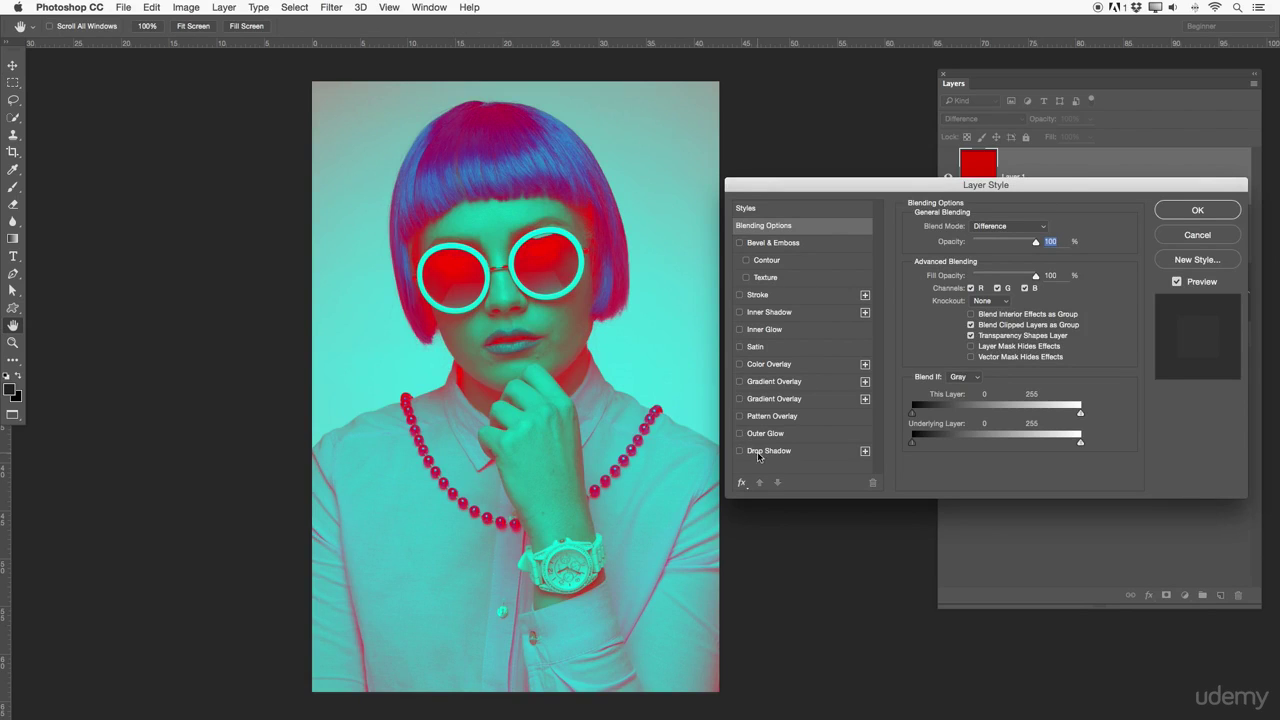
left_click(764, 366)
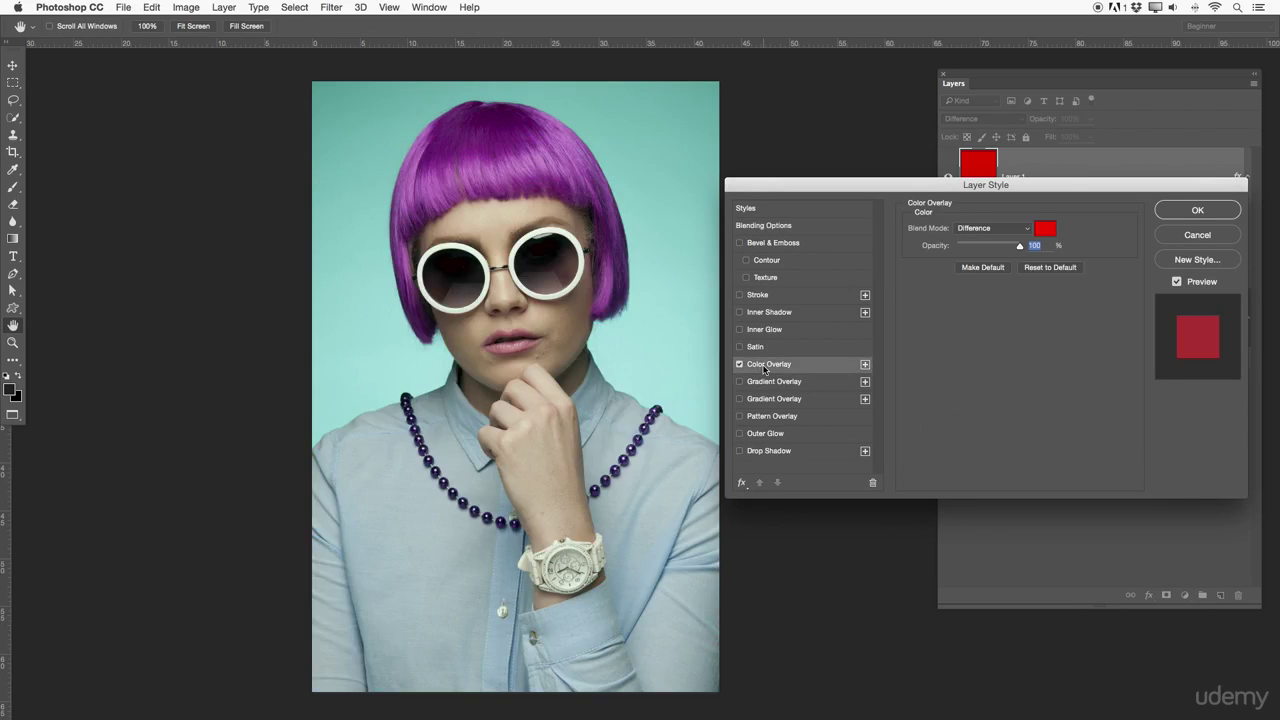
left_click(1035, 228)
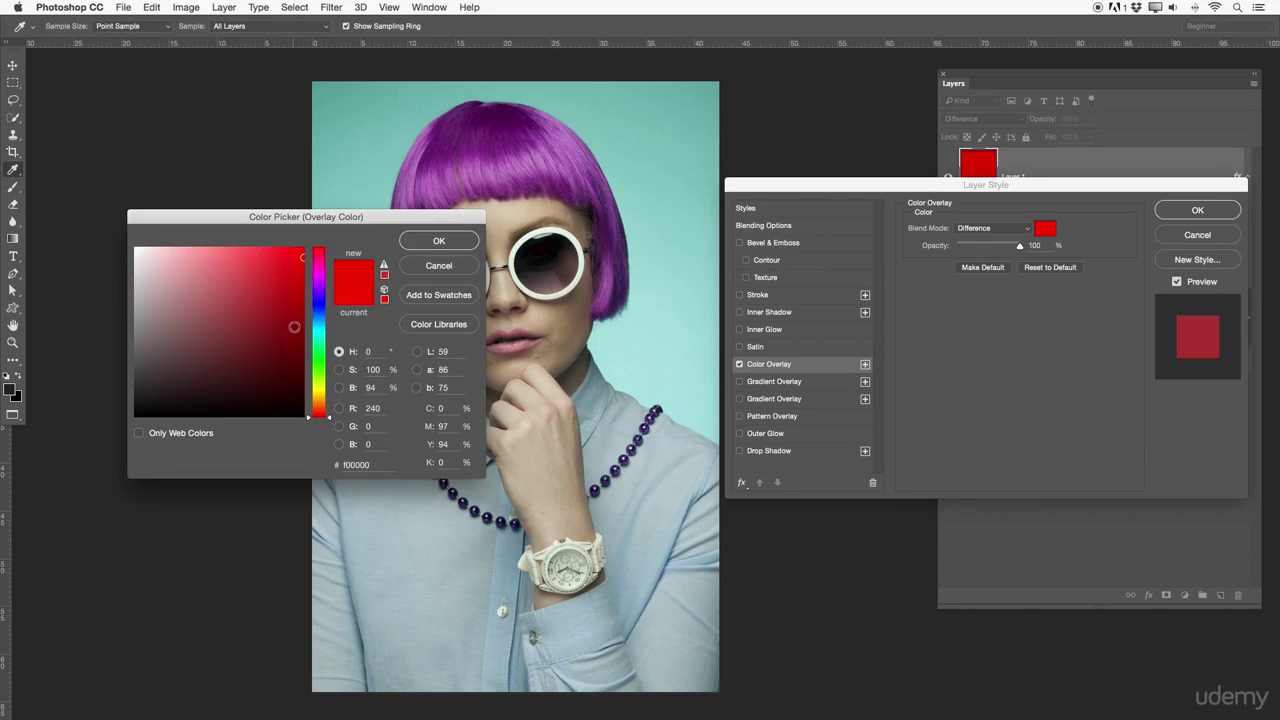
left_click_drag(94, 334, 86, 333)
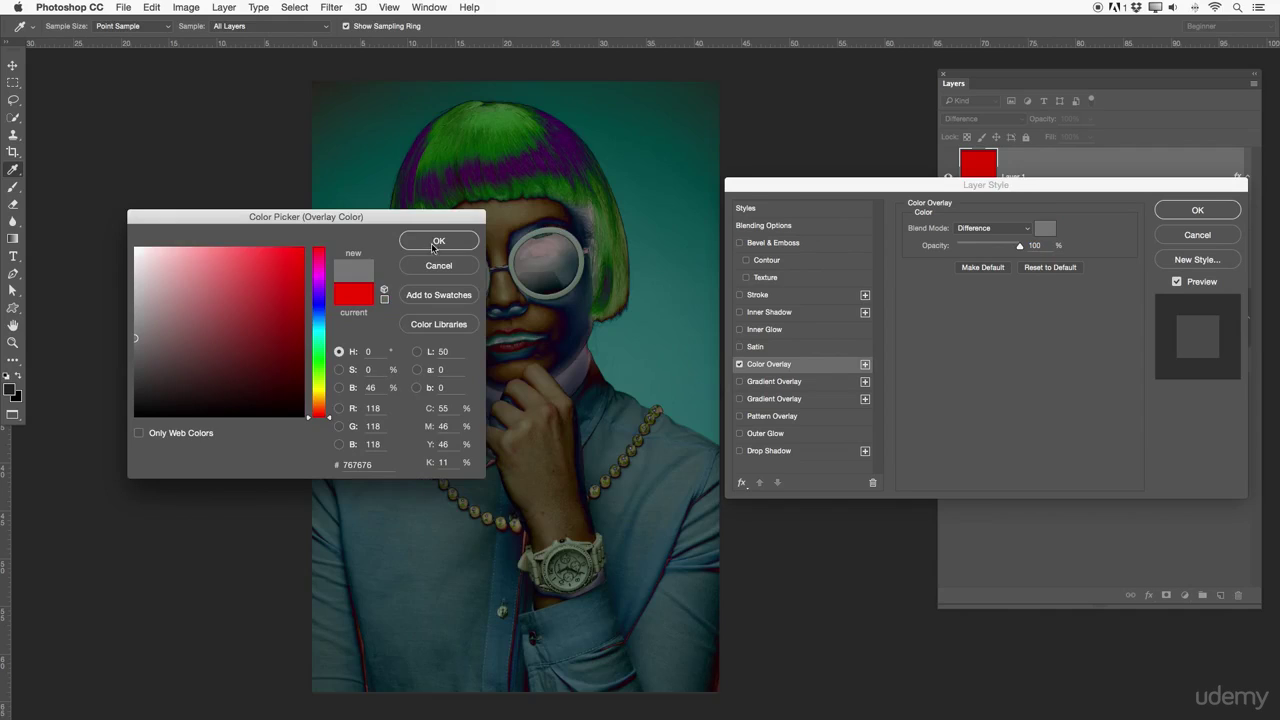
left_click(434, 243)
left_click(1196, 211)
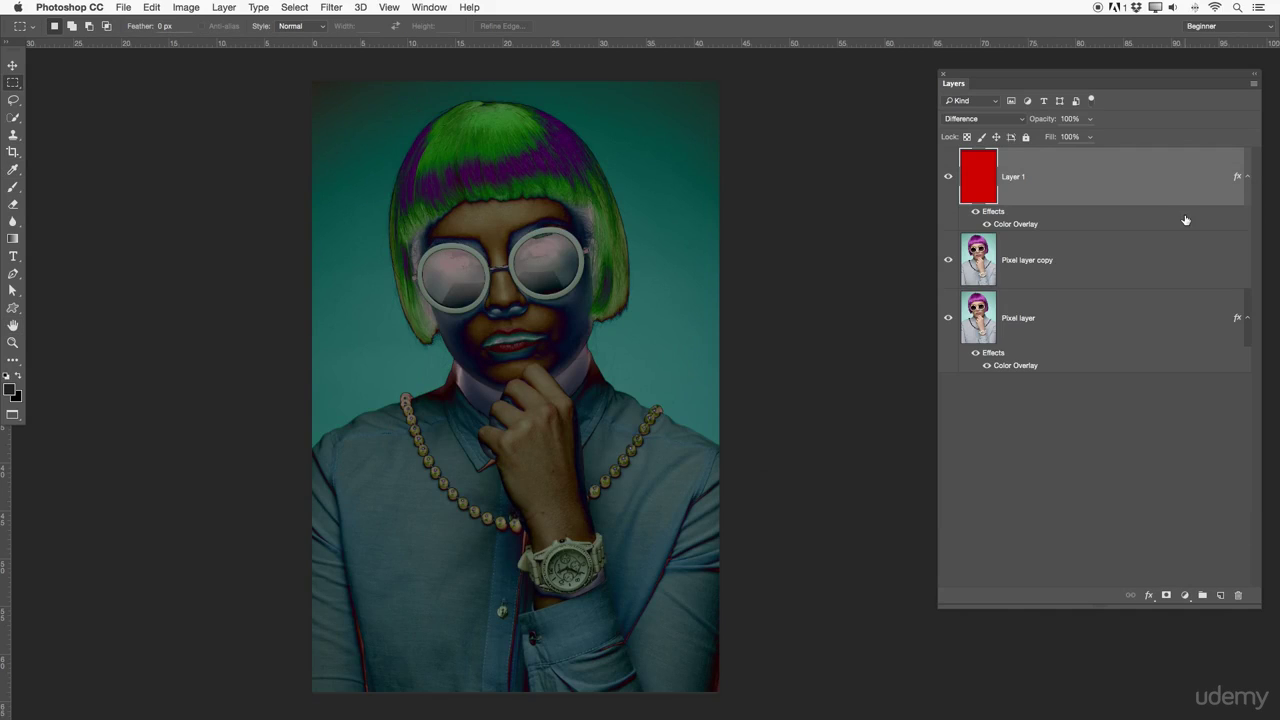
Set Layer 1's blend mode to Overlay and briefly toggle its Color Overlay effect.
left_click(1000, 119)
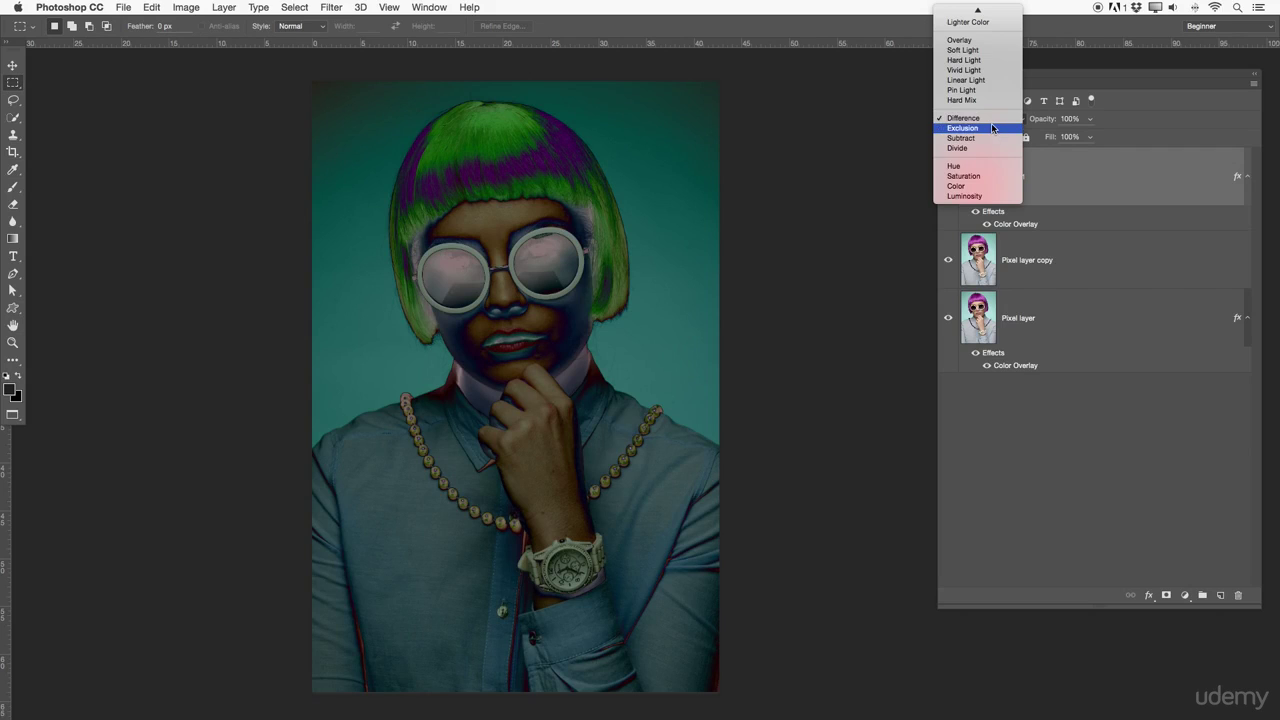
scroll(990, 125, "up", 5)
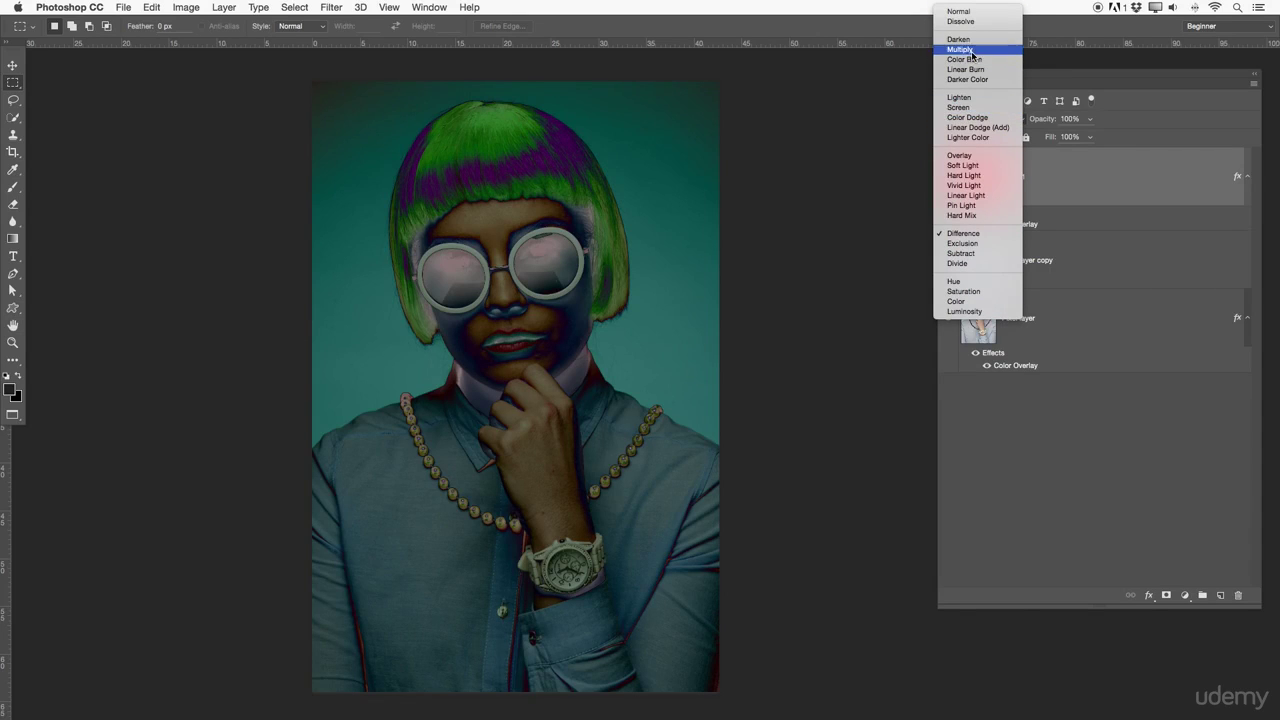
left_click(969, 157)
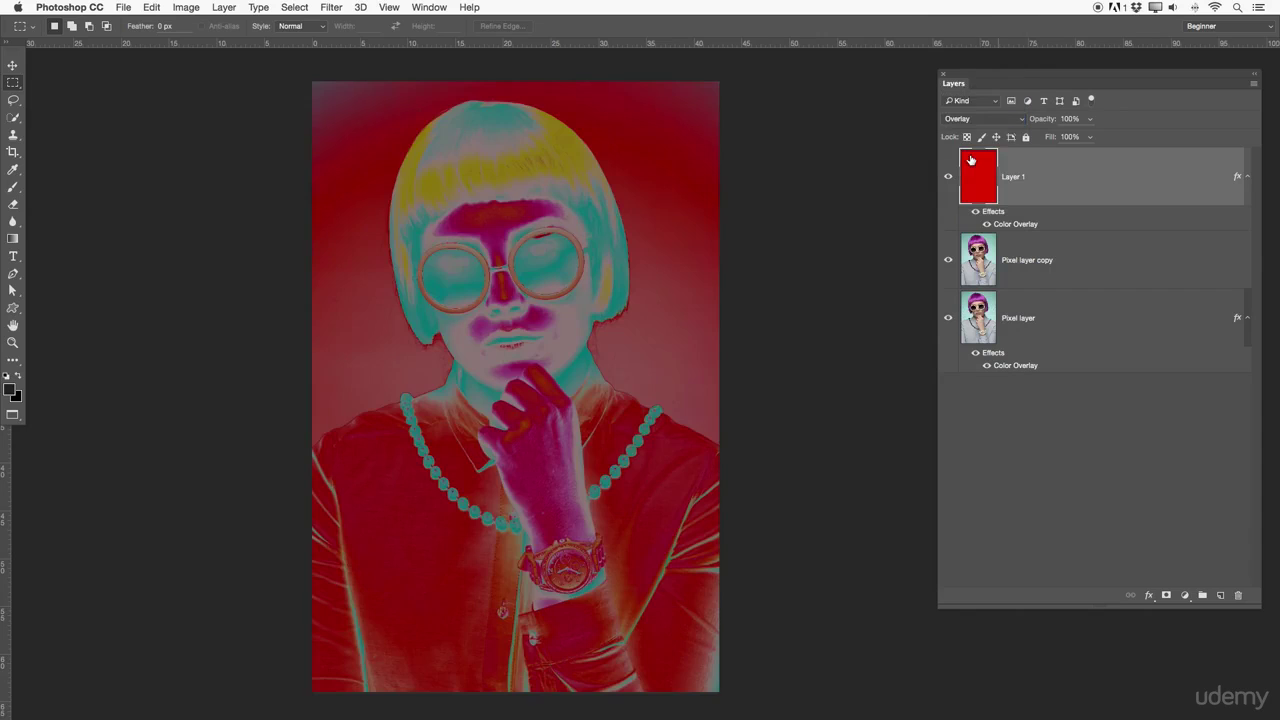
left_click(987, 224)
left_click(987, 224)
Fill the whole of Layer 1 with 50% Gray, deselect, and clear its layer style.
double_click(989, 188)
key("Return")
key("super+a")
key("m")
right_click(487, 196)
left_click(509, 355)
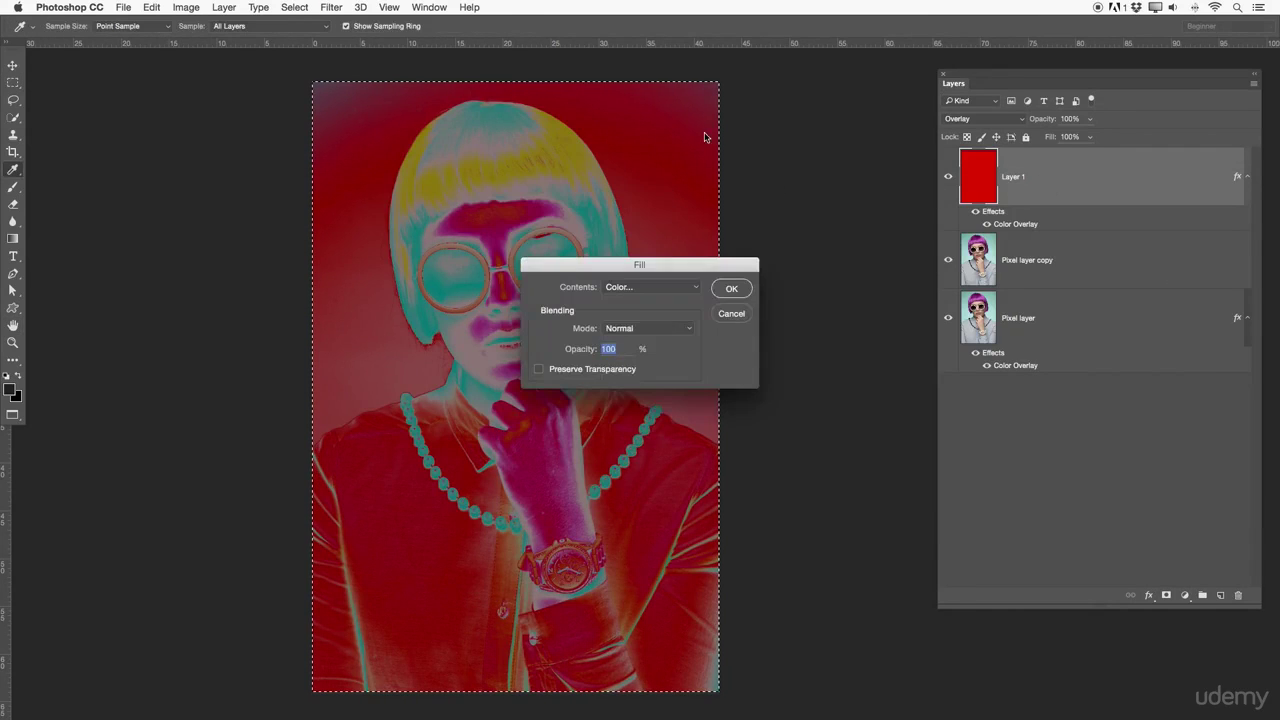
left_click(677, 290)
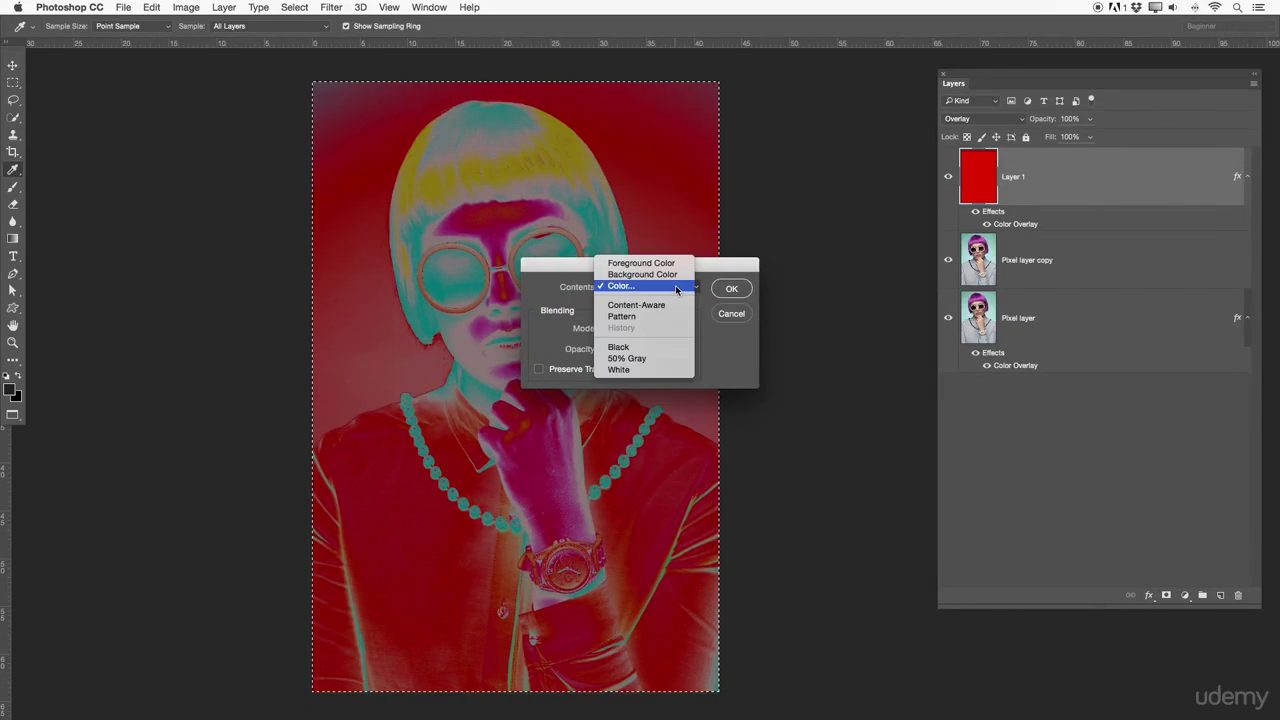
left_click(626, 358)
left_click(731, 288)
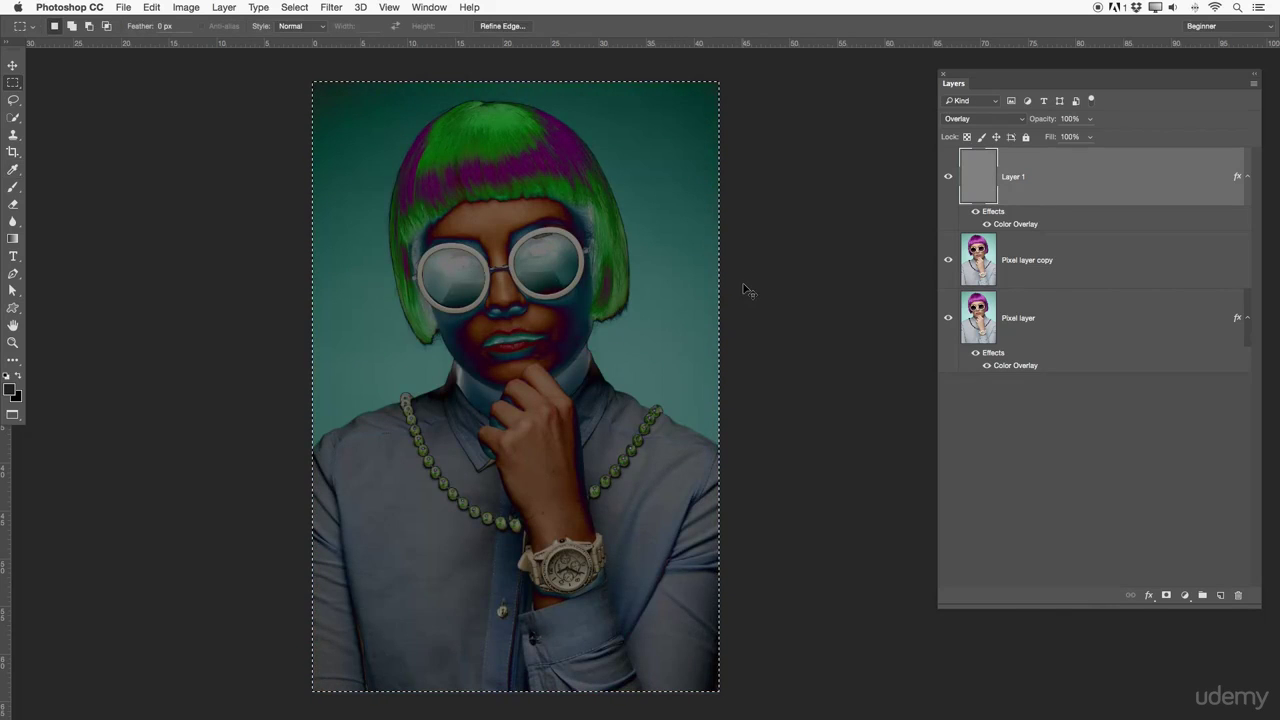
key("super+d")
right_click(1072, 180)
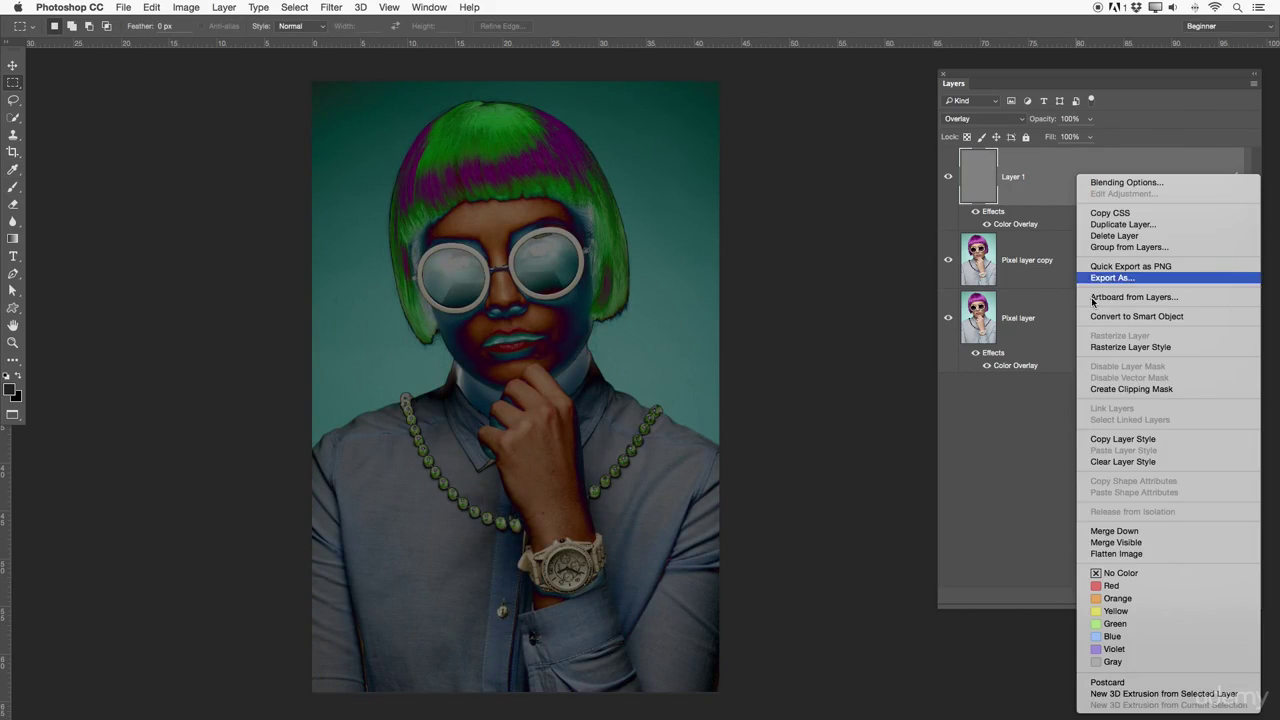
left_click(1120, 461)
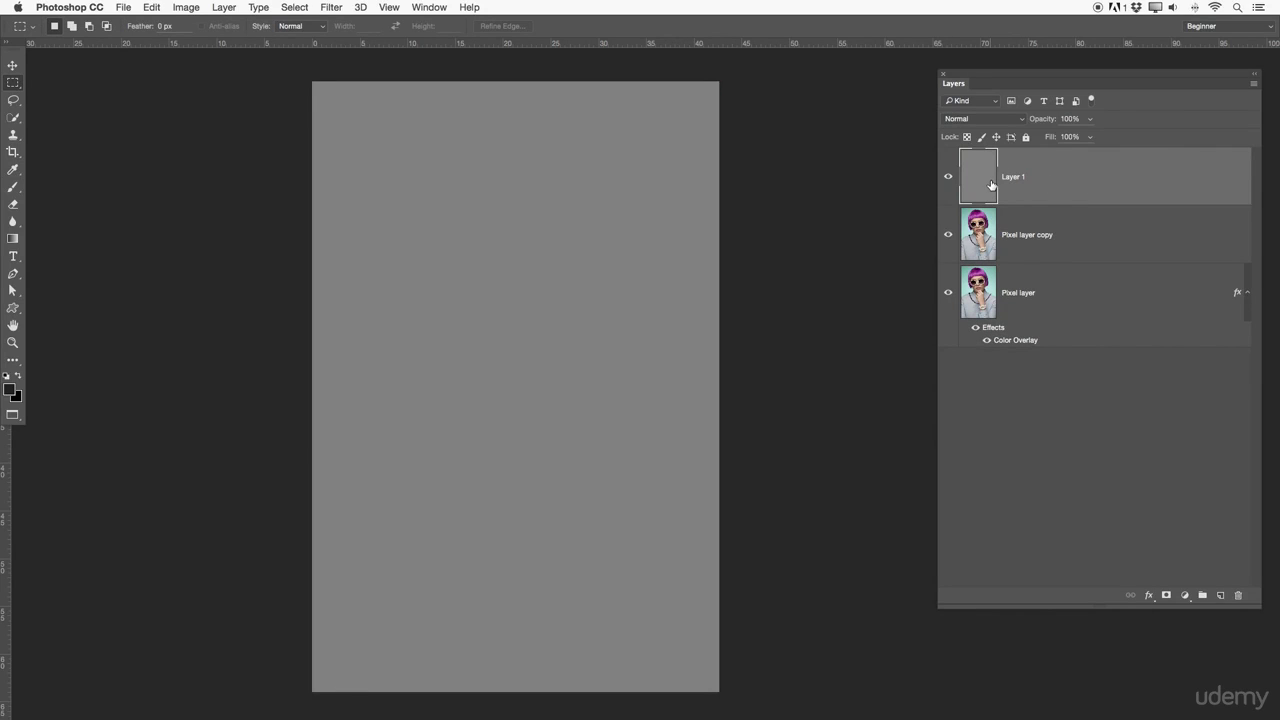
Set gray Layer 1 to Soft Light and toggle its visibility repeatedly to compare.
left_click(965, 118)
left_click(980, 272)
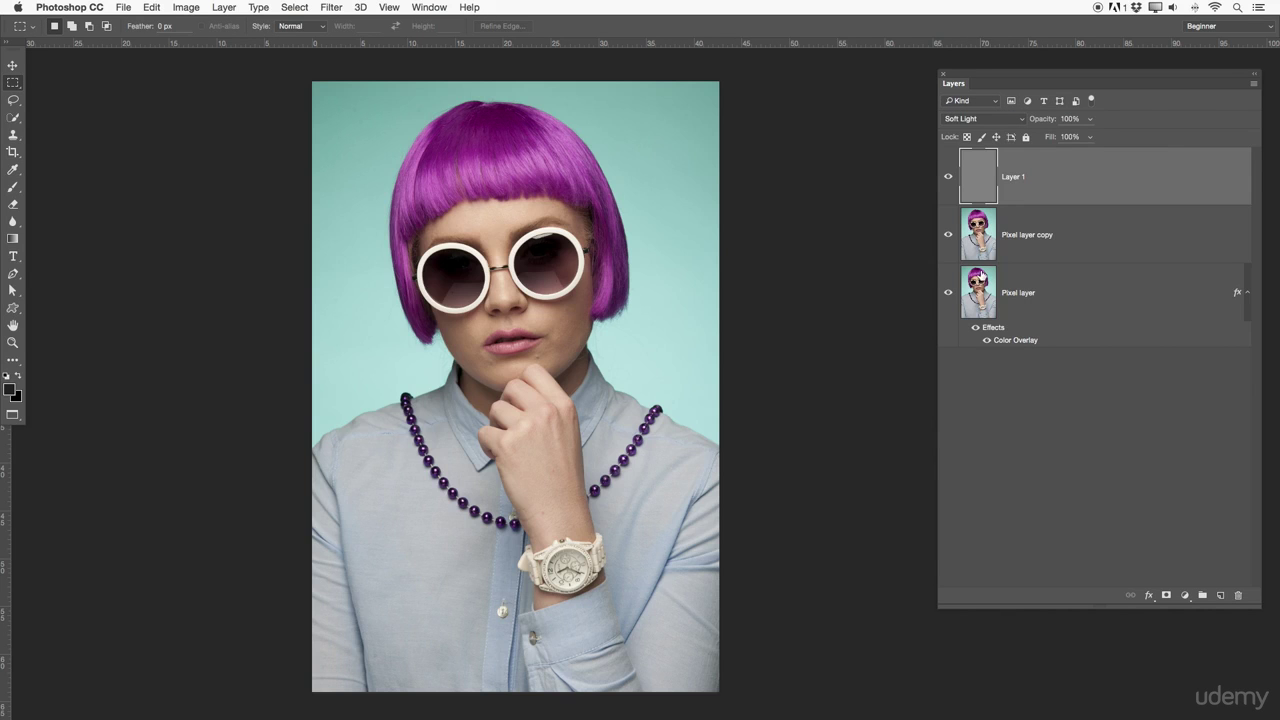
left_click(948, 195)
left_click(948, 194)
left_click(948, 194)
left_click(948, 193)
left_click(948, 193)
left_click(948, 193)
left_click(948, 193)
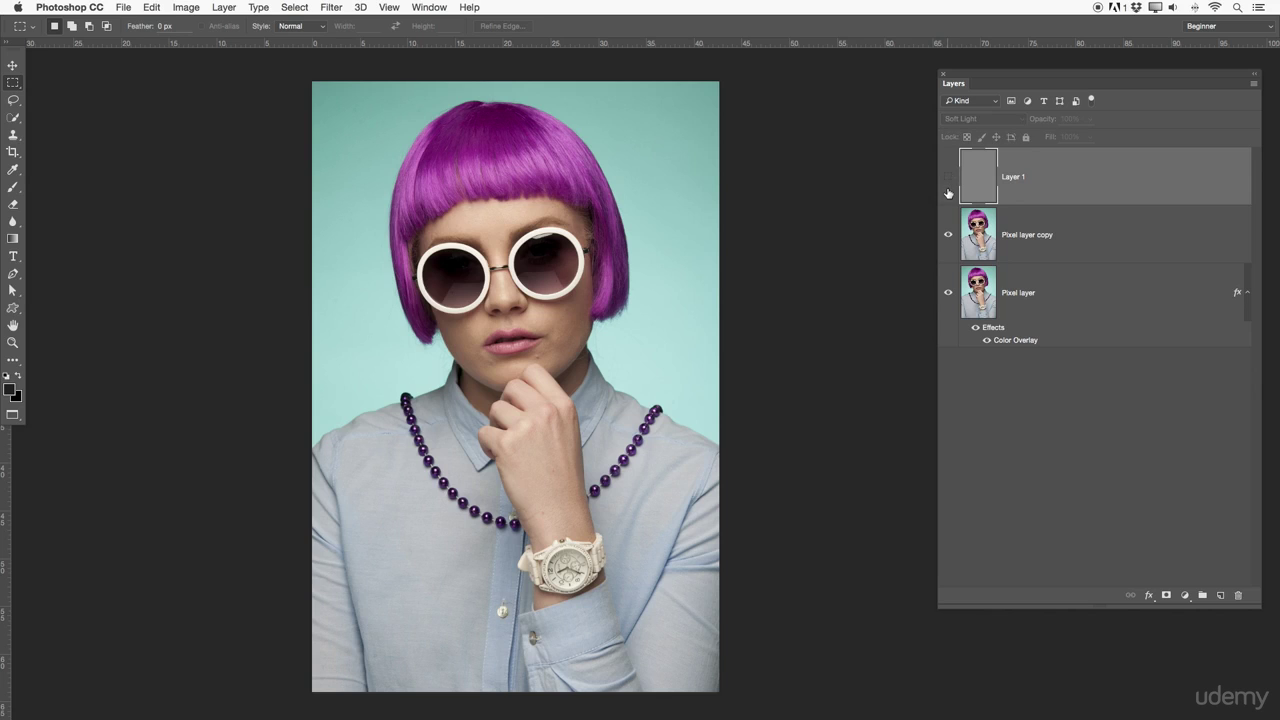
left_click(948, 193)
left_click(948, 193)
left_click(948, 193)
Recheck the blend mode list keeping Soft Light, then hide Layer 1.
left_click(1005, 122)
left_click(1063, 164)
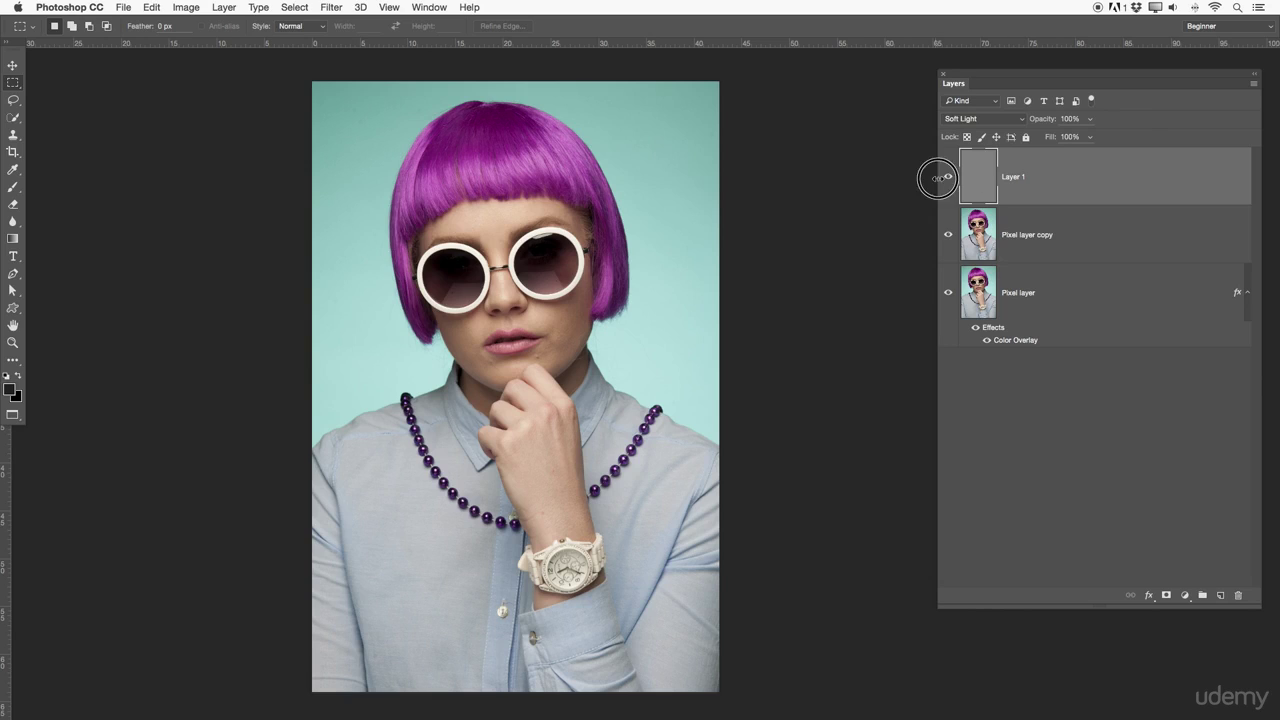
left_click(948, 176)
Switch Pixel layer copy's blend mode to Pin Light for a teal and magenta-purple portrait.
left_click(1064, 249)
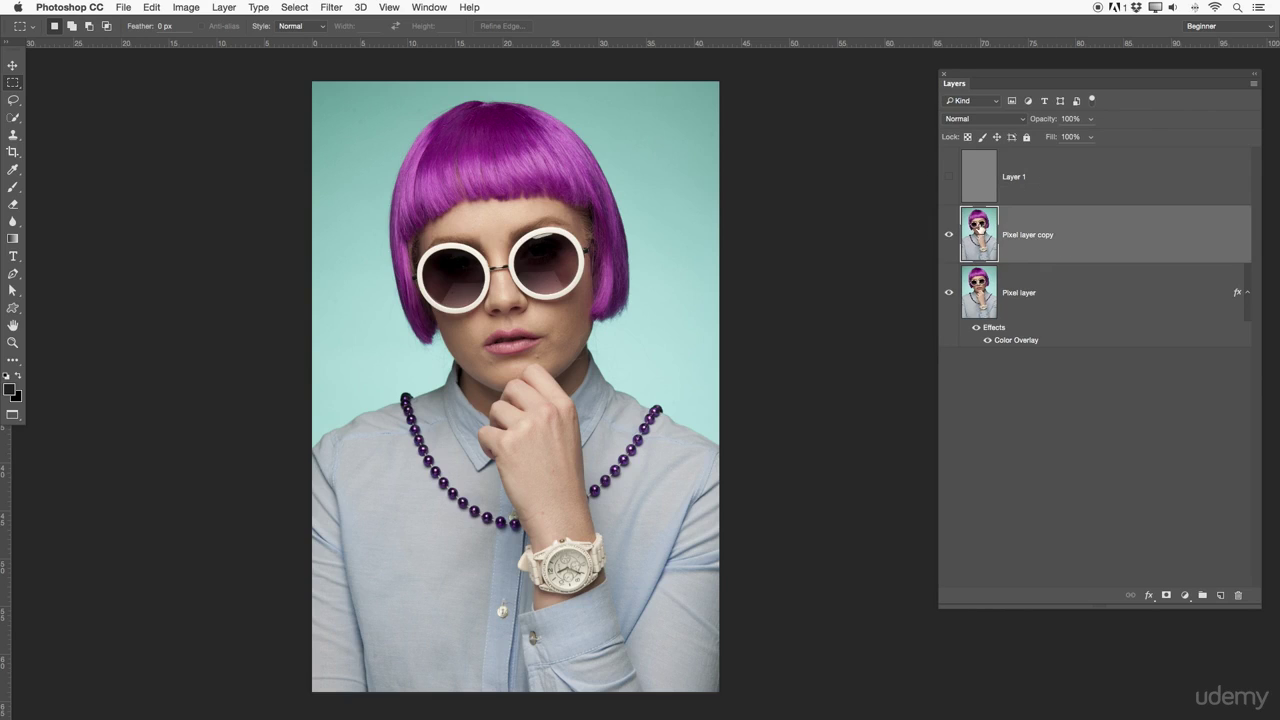
left_click(977, 120)
left_click(969, 313)
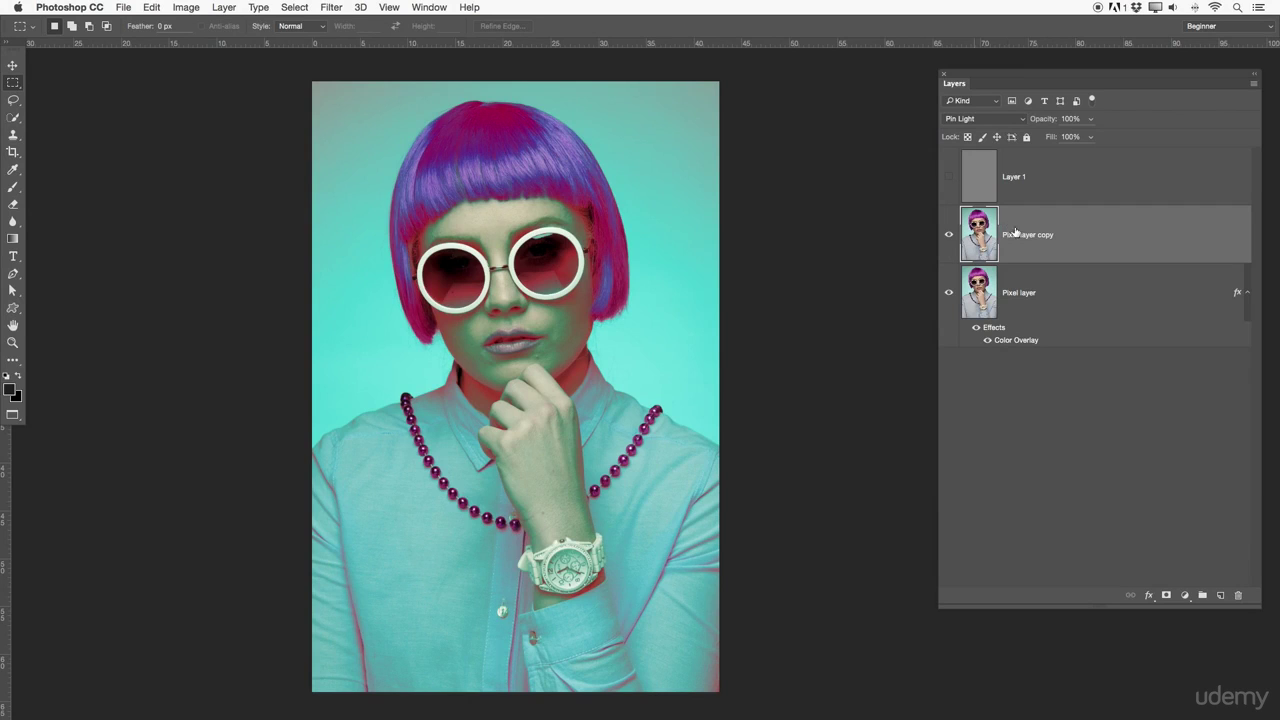
left_click(1020, 121)
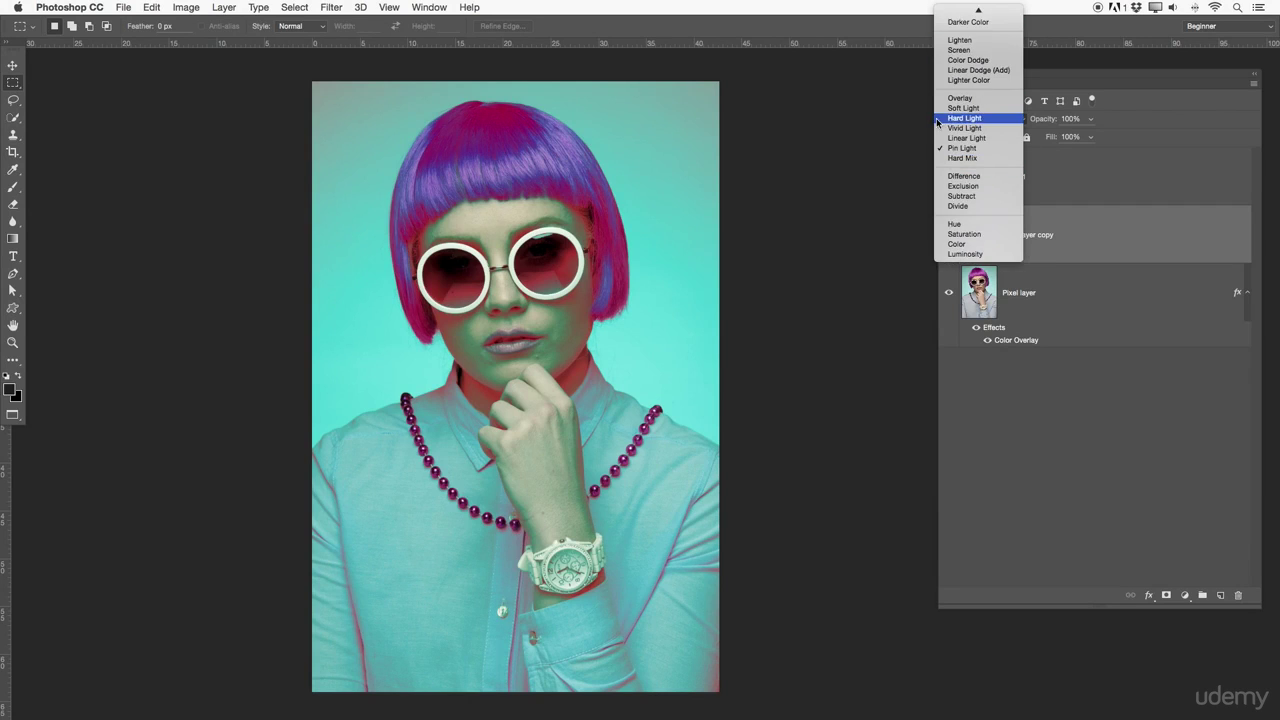
scroll(955, 105, "up", 2)
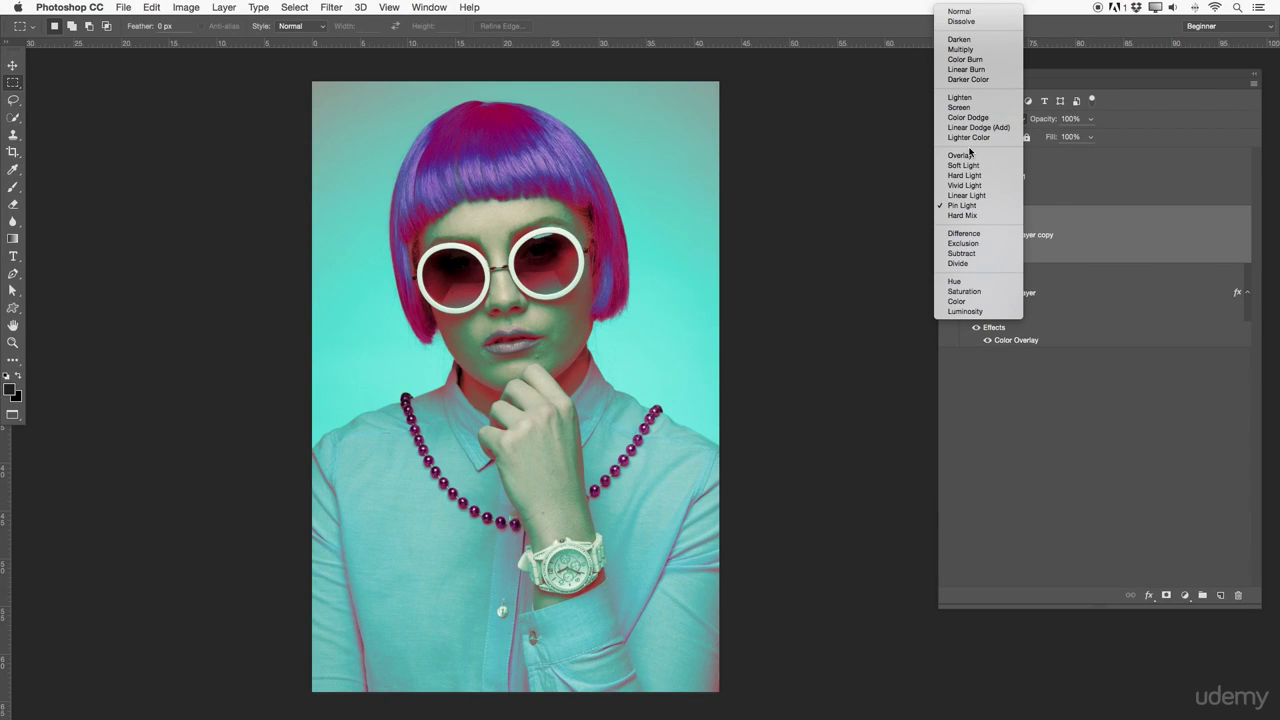